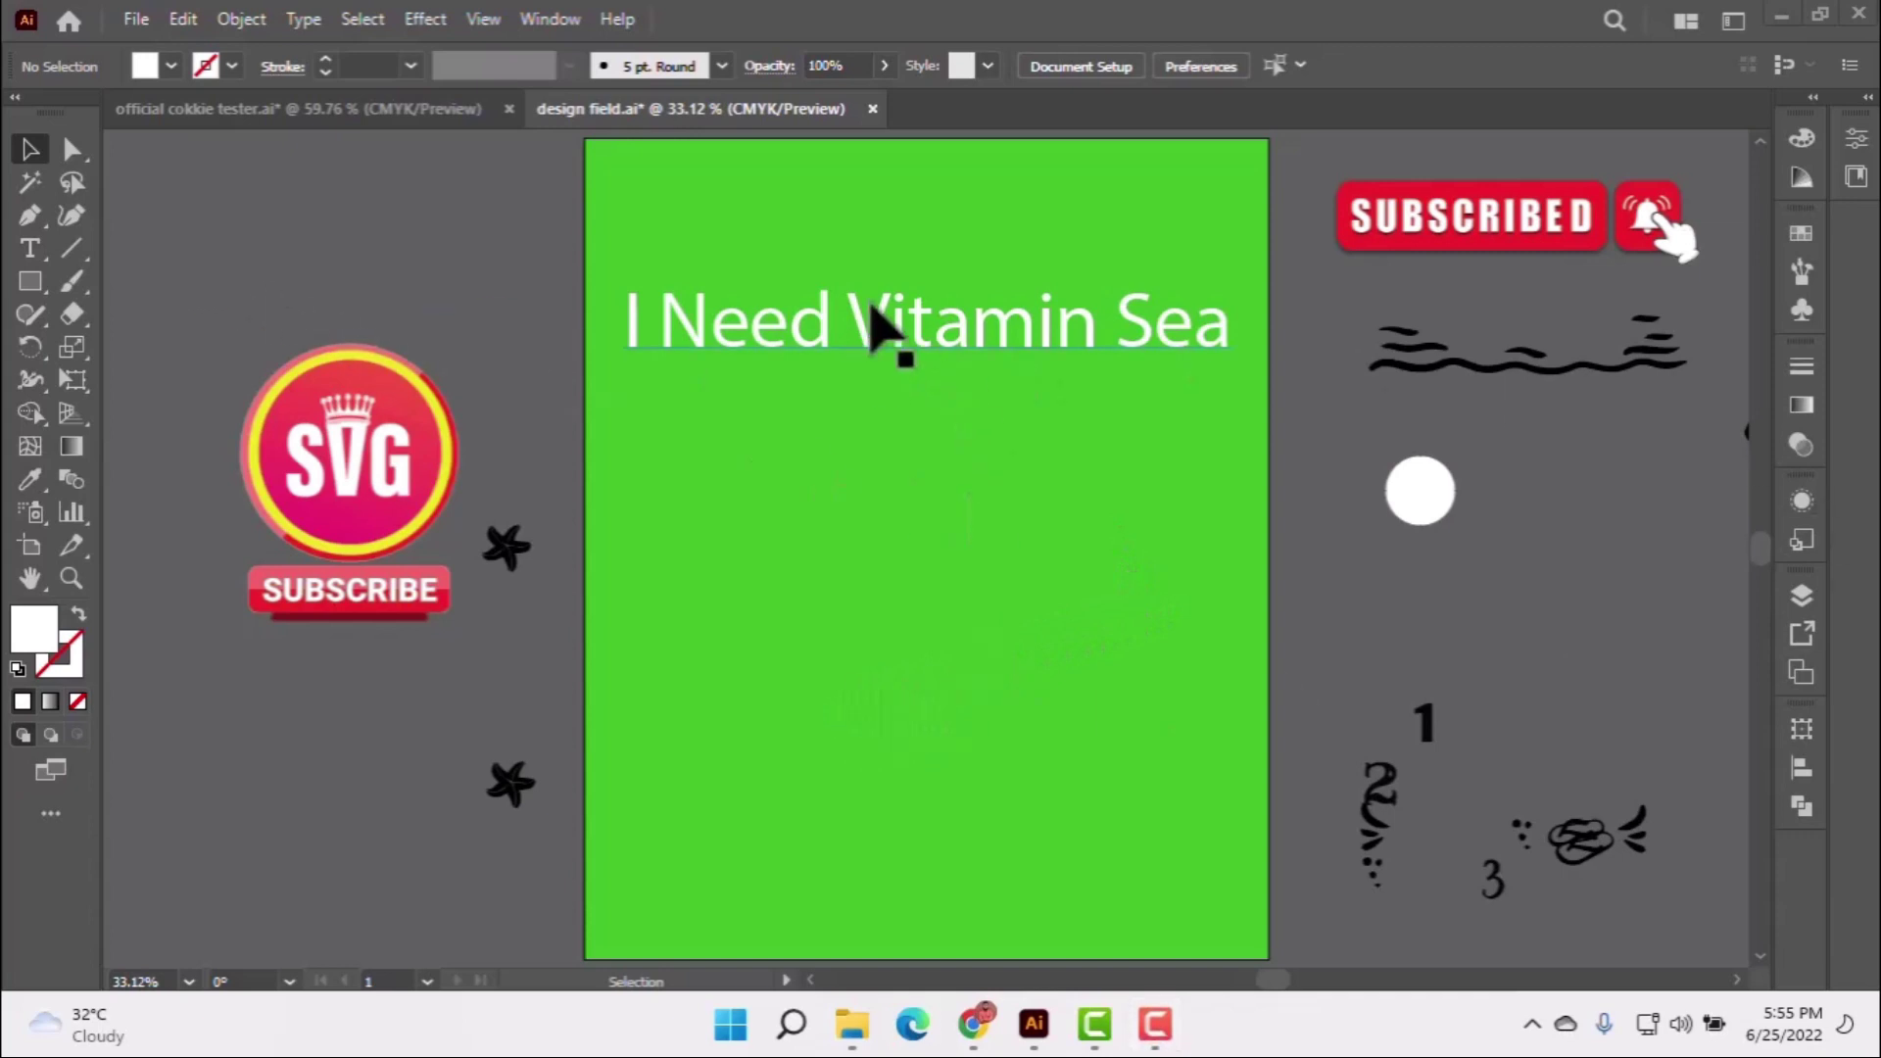
Cut "I Need" out of the title text and place it as a separate text object below the remaining words.
click(829, 333)
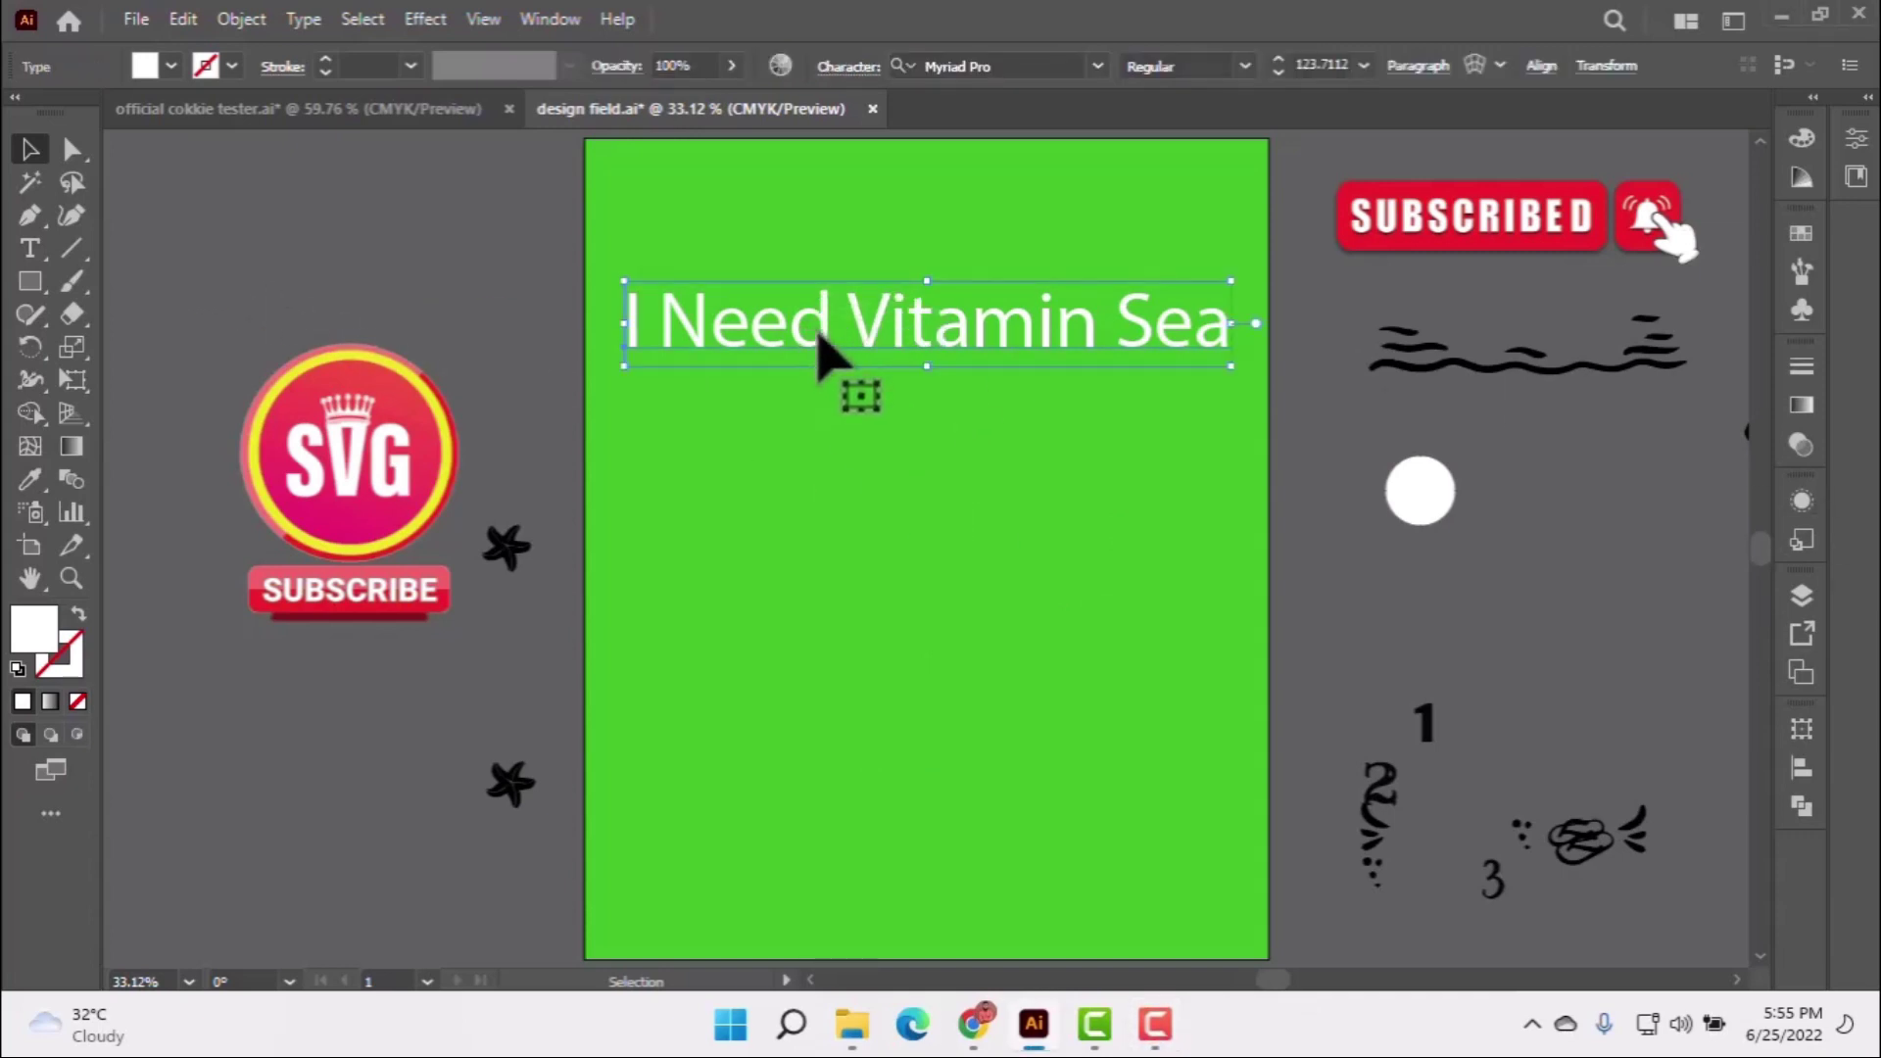
double_click(829, 333)
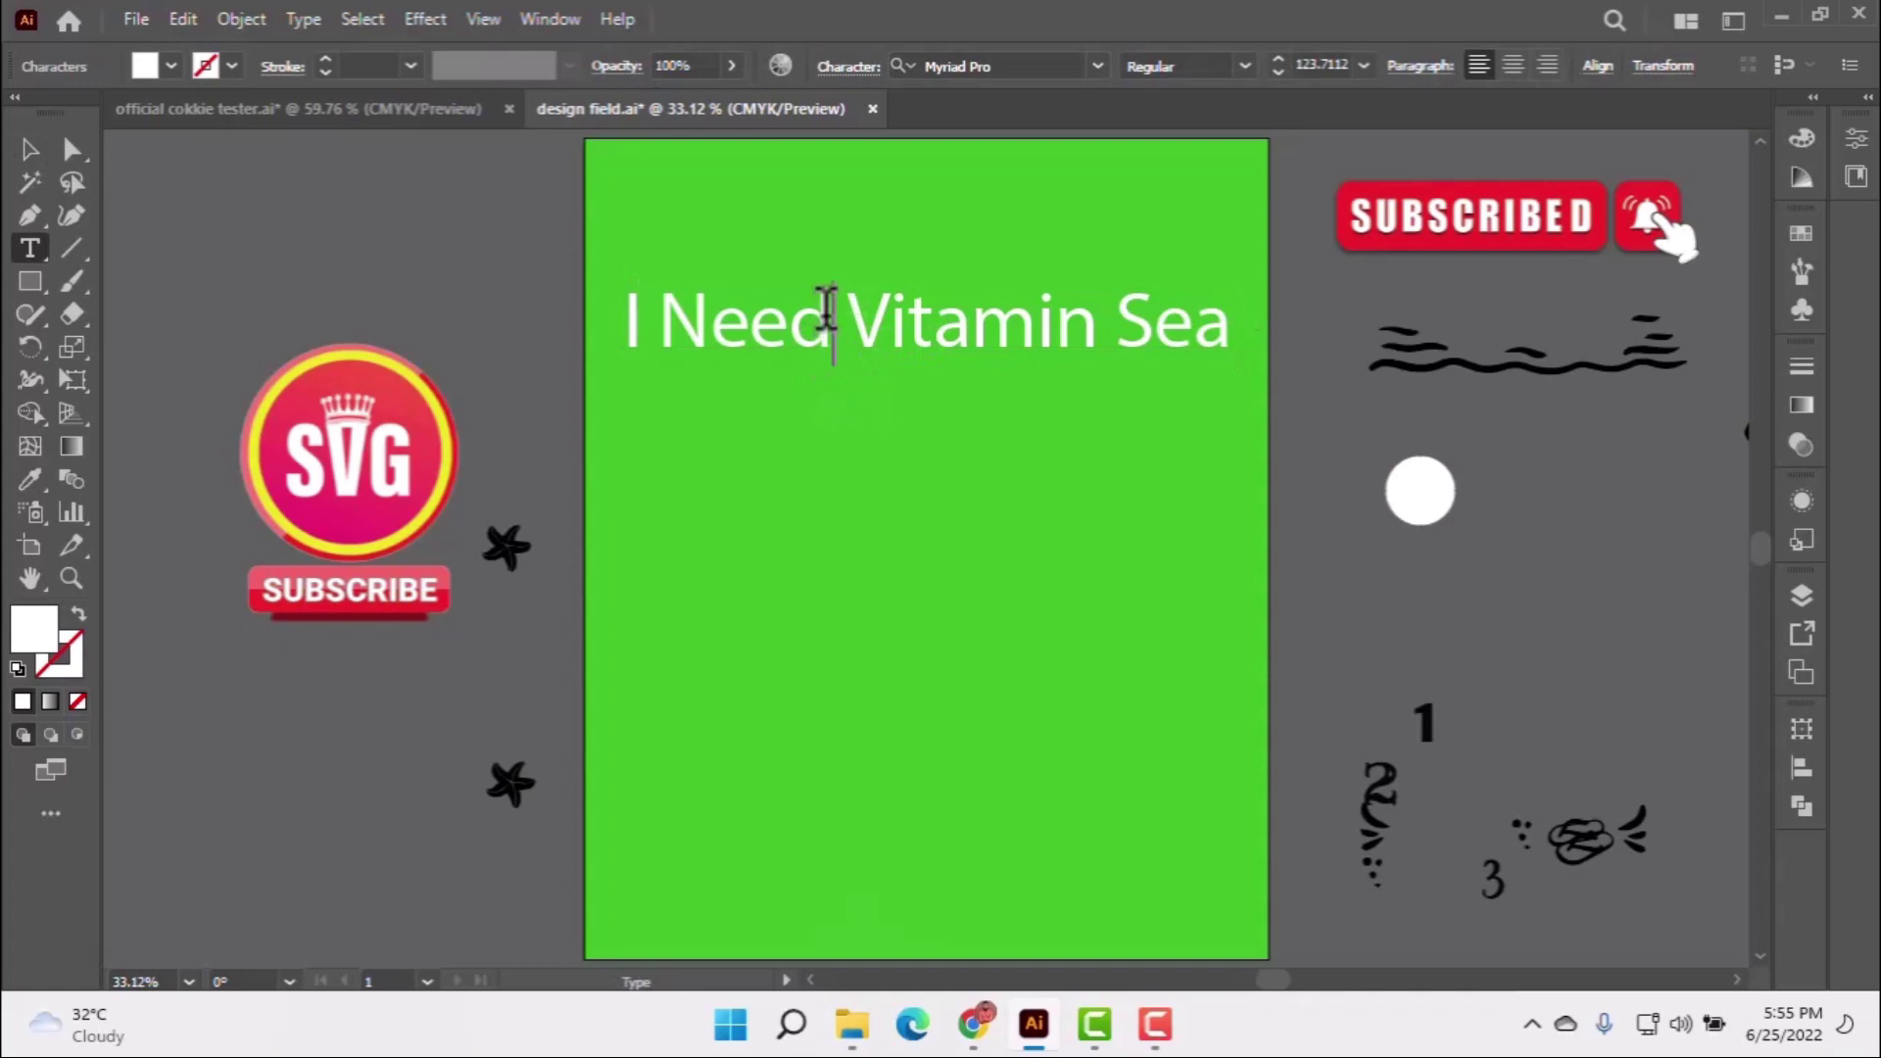
drag(826, 311, 639, 312)
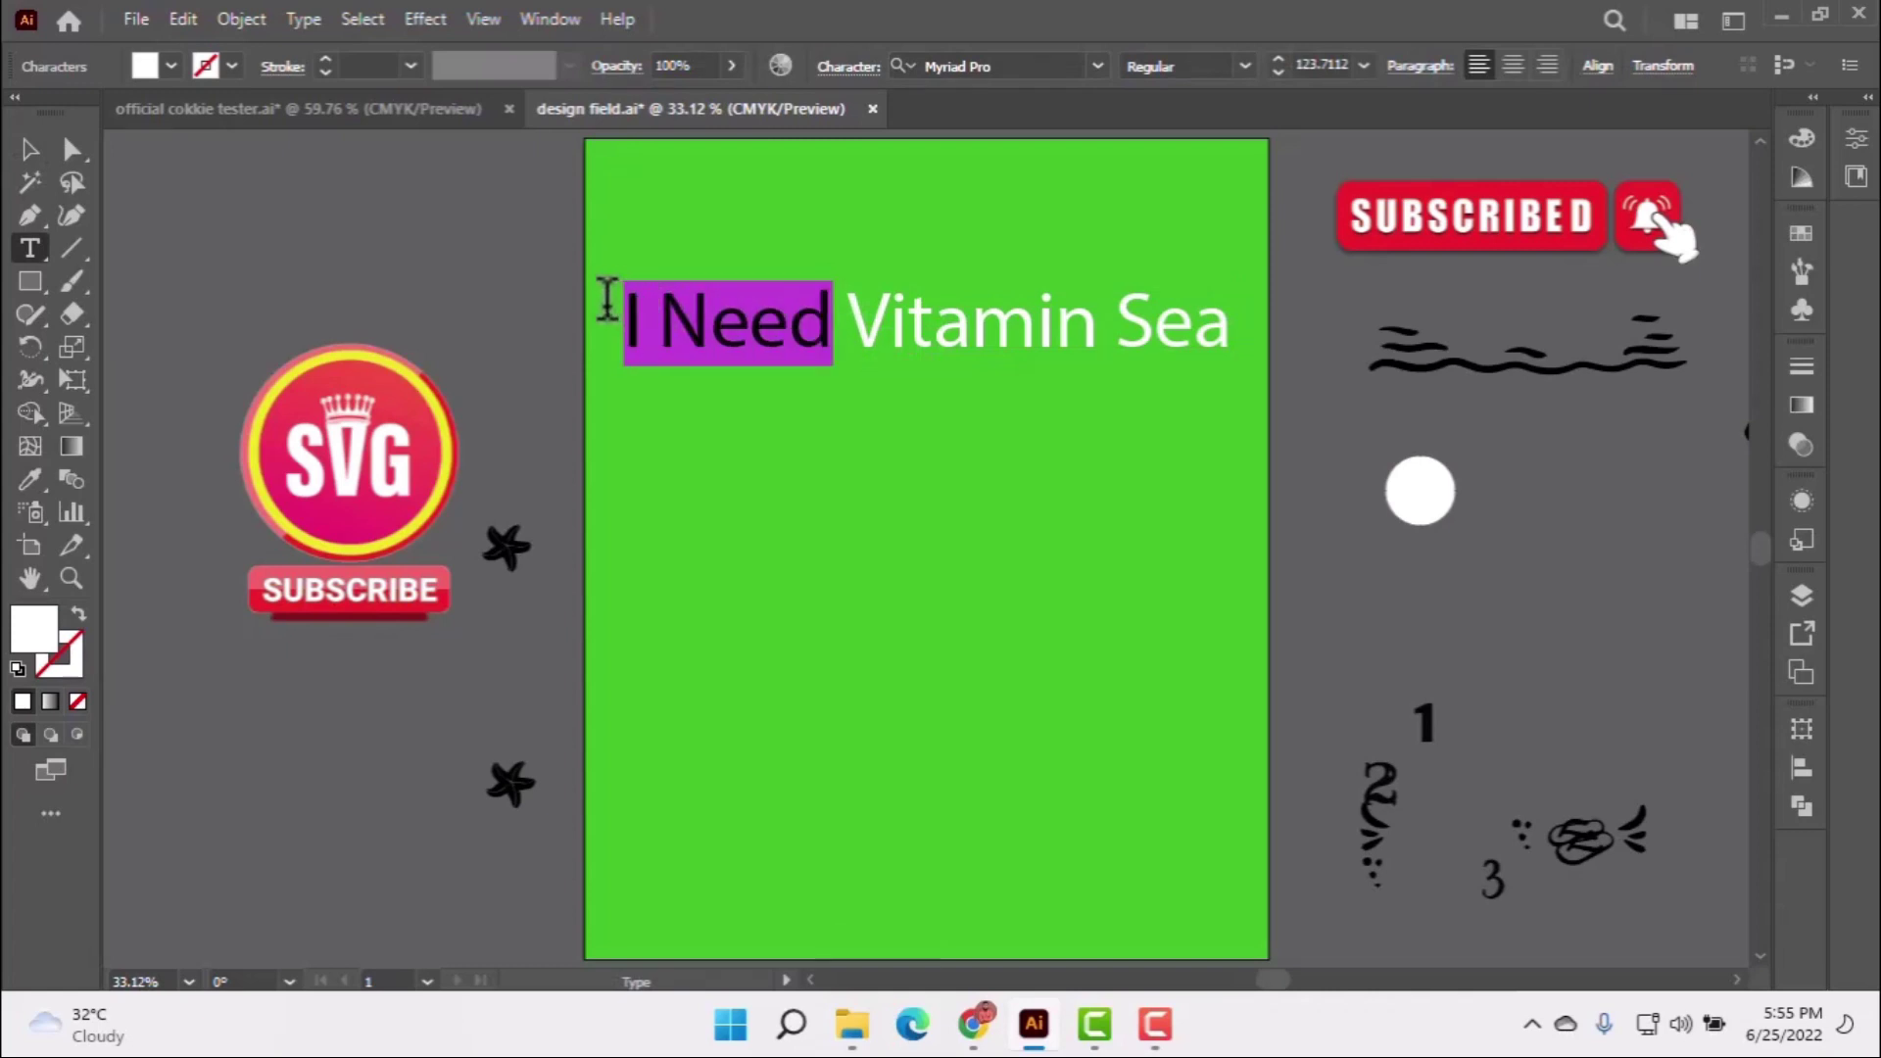
key(ctrl+x)
click(30, 148)
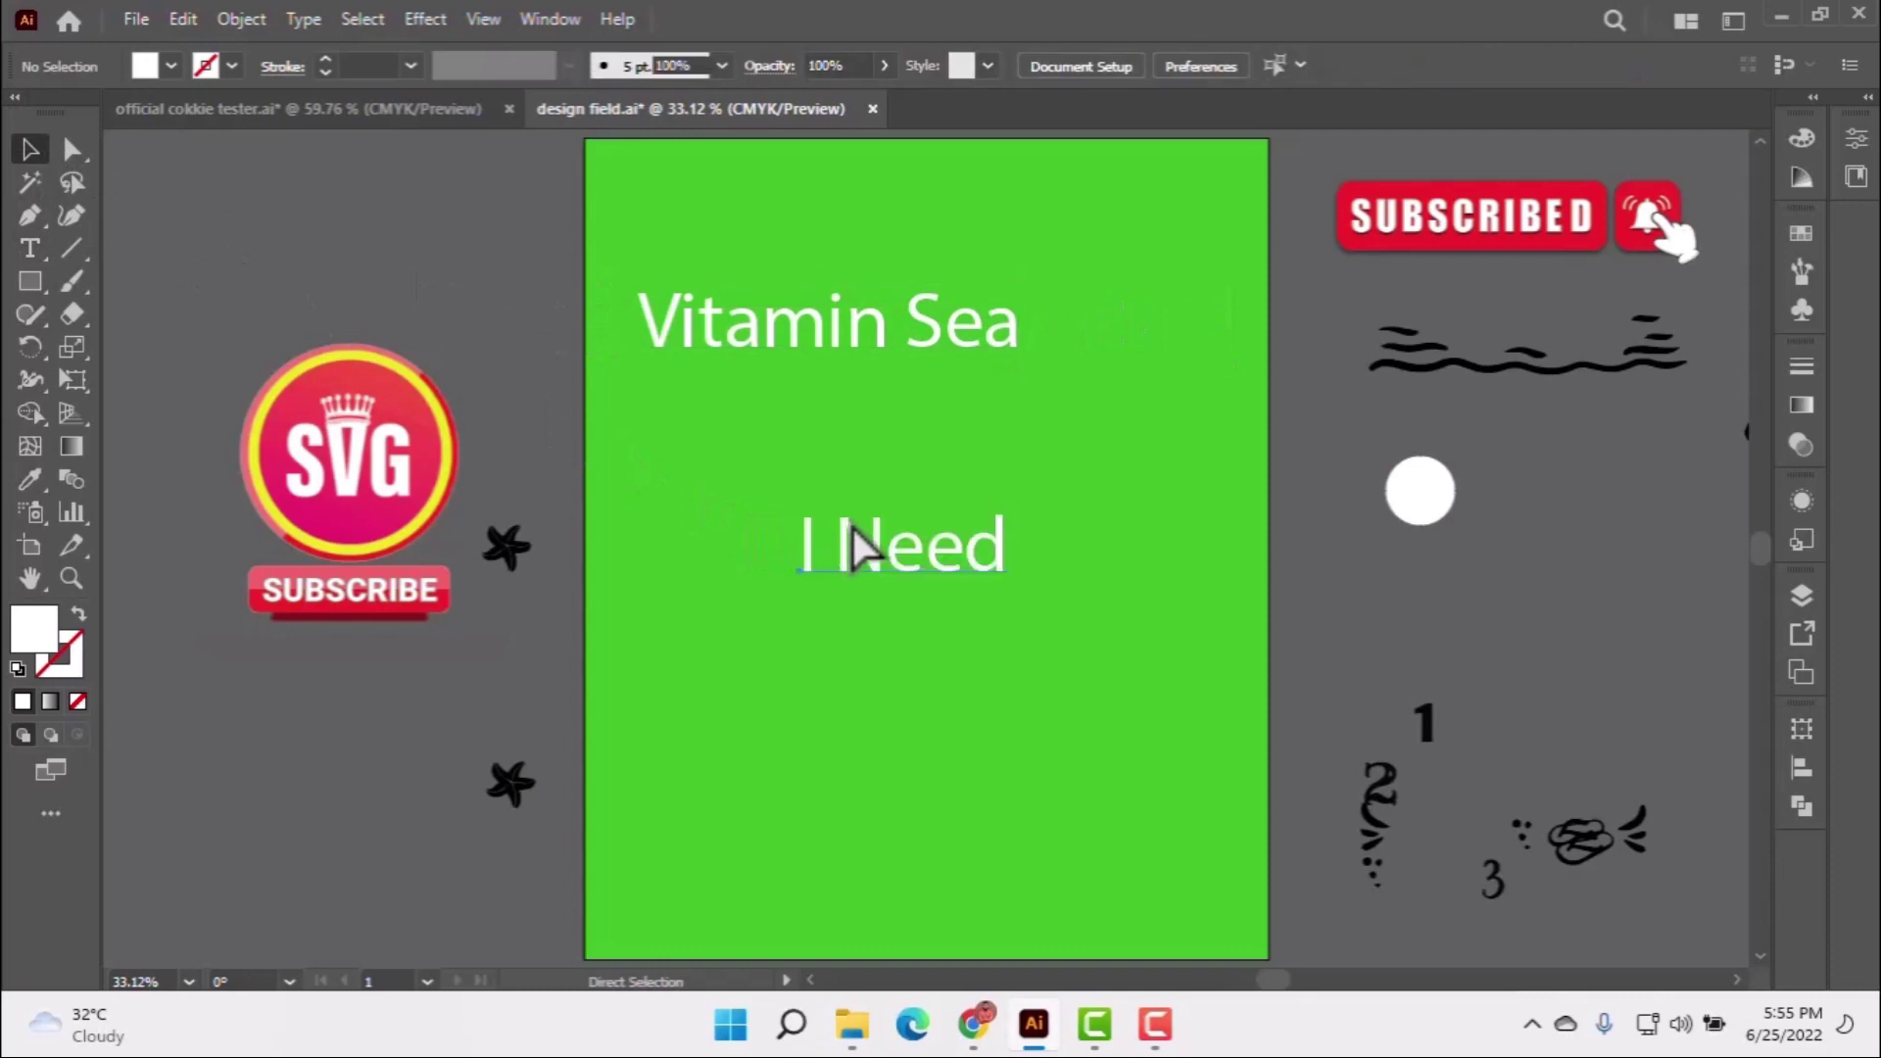
drag(852, 548, 867, 486)
Cut "Vitamin" out of the remaining title and place it as its own text object beneath "I Need".
key(t)
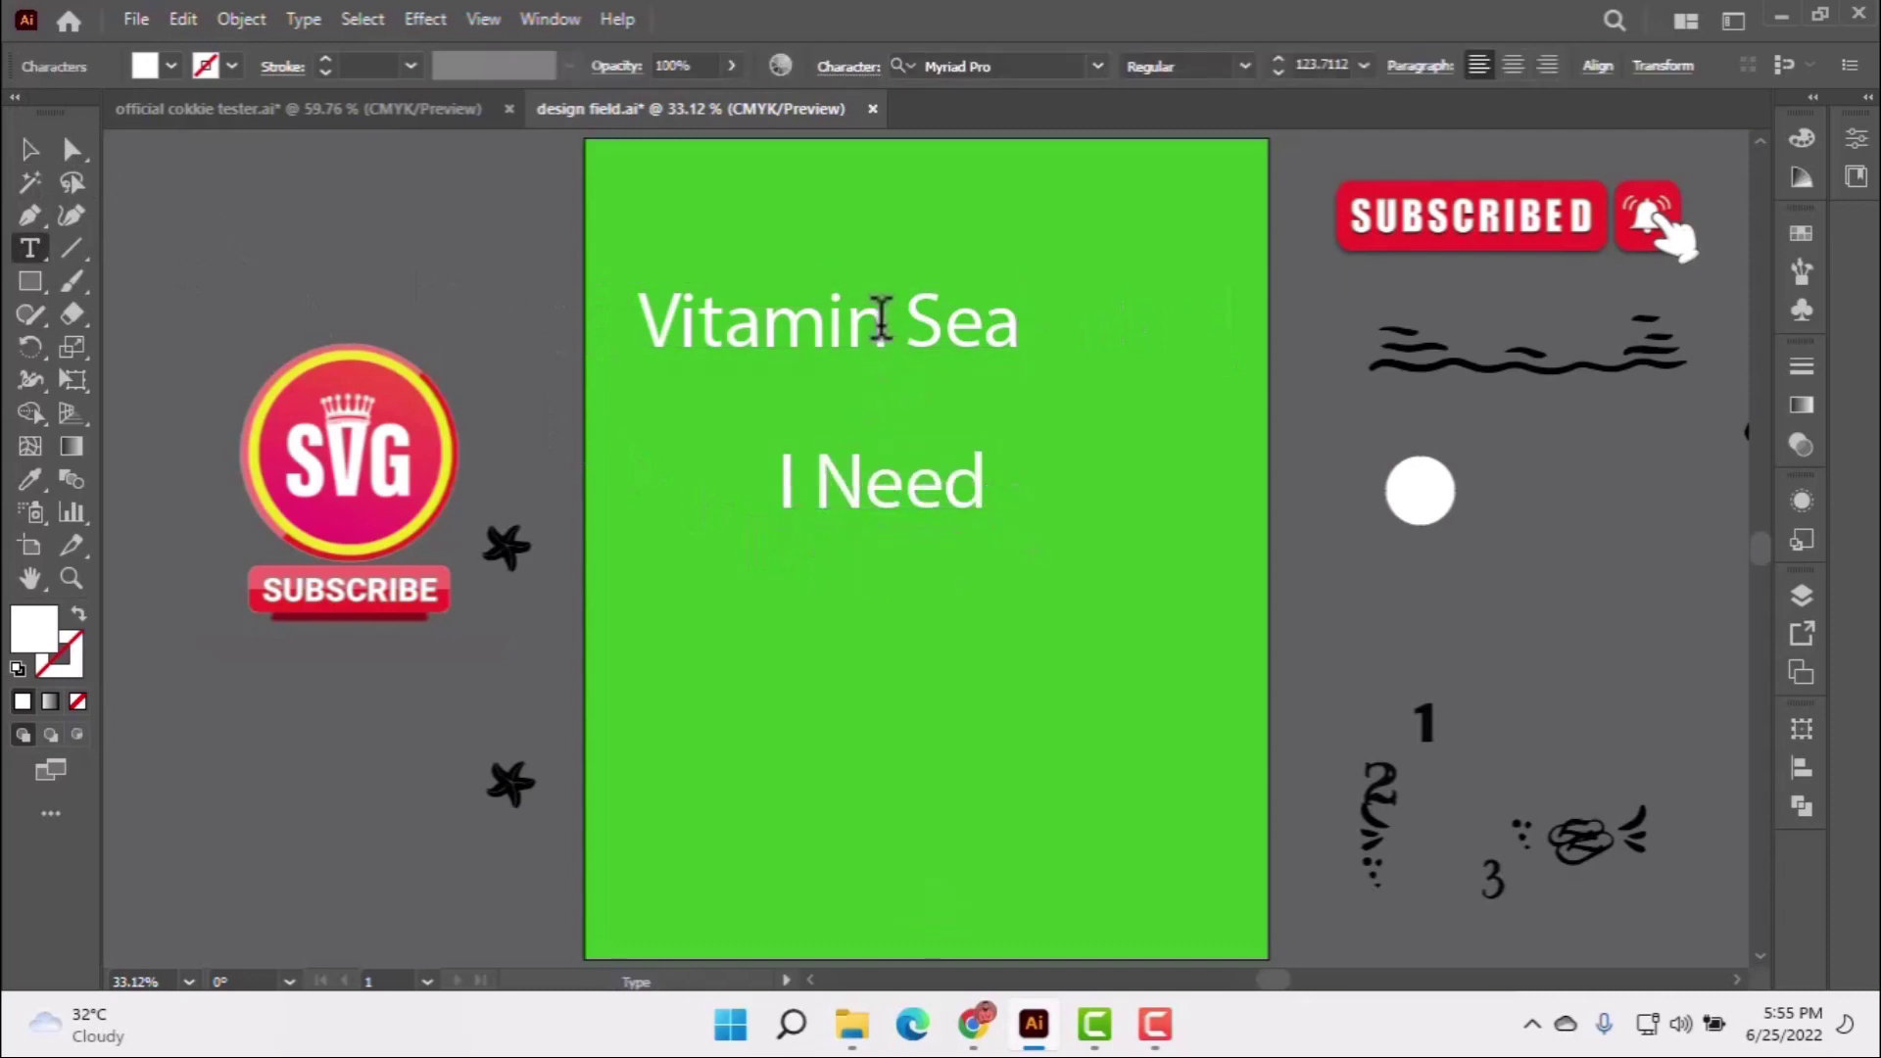
drag(882, 318, 595, 312)
key(ctrl+x)
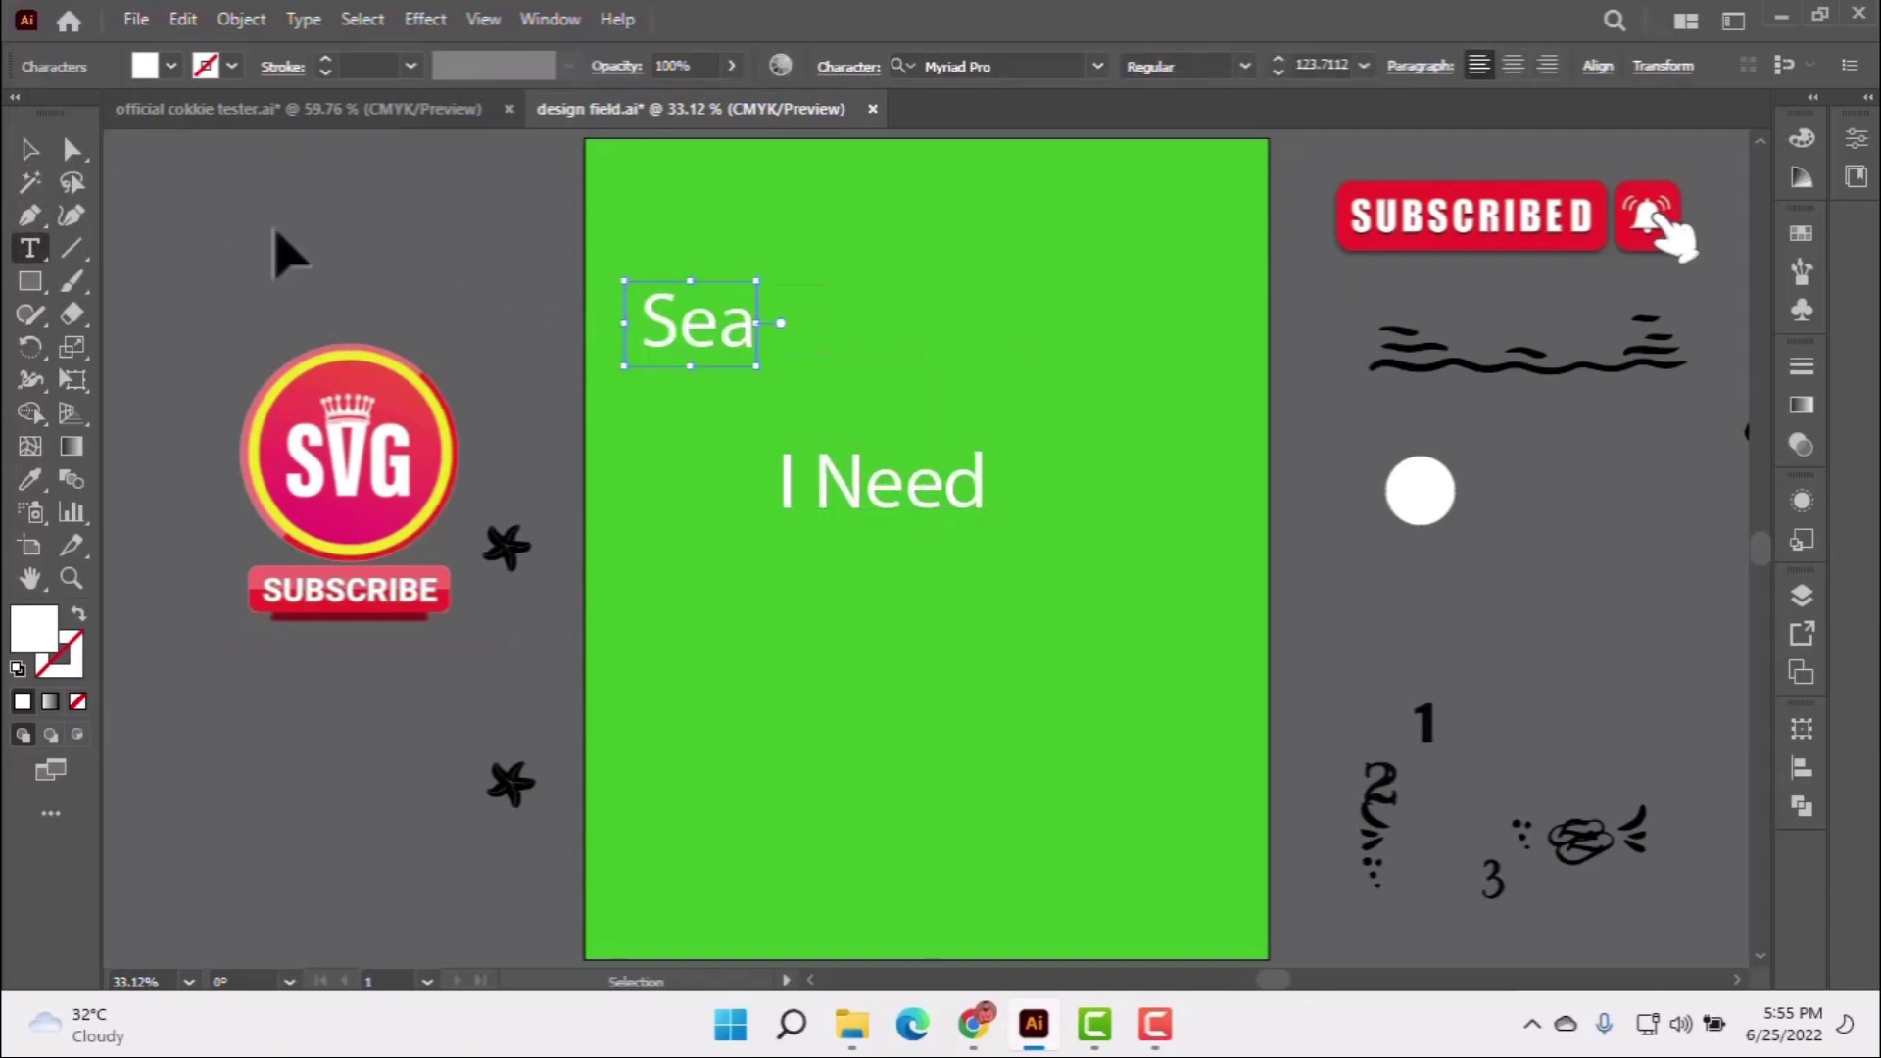
click(30, 149)
key(ctrl+v)
drag(909, 586, 860, 625)
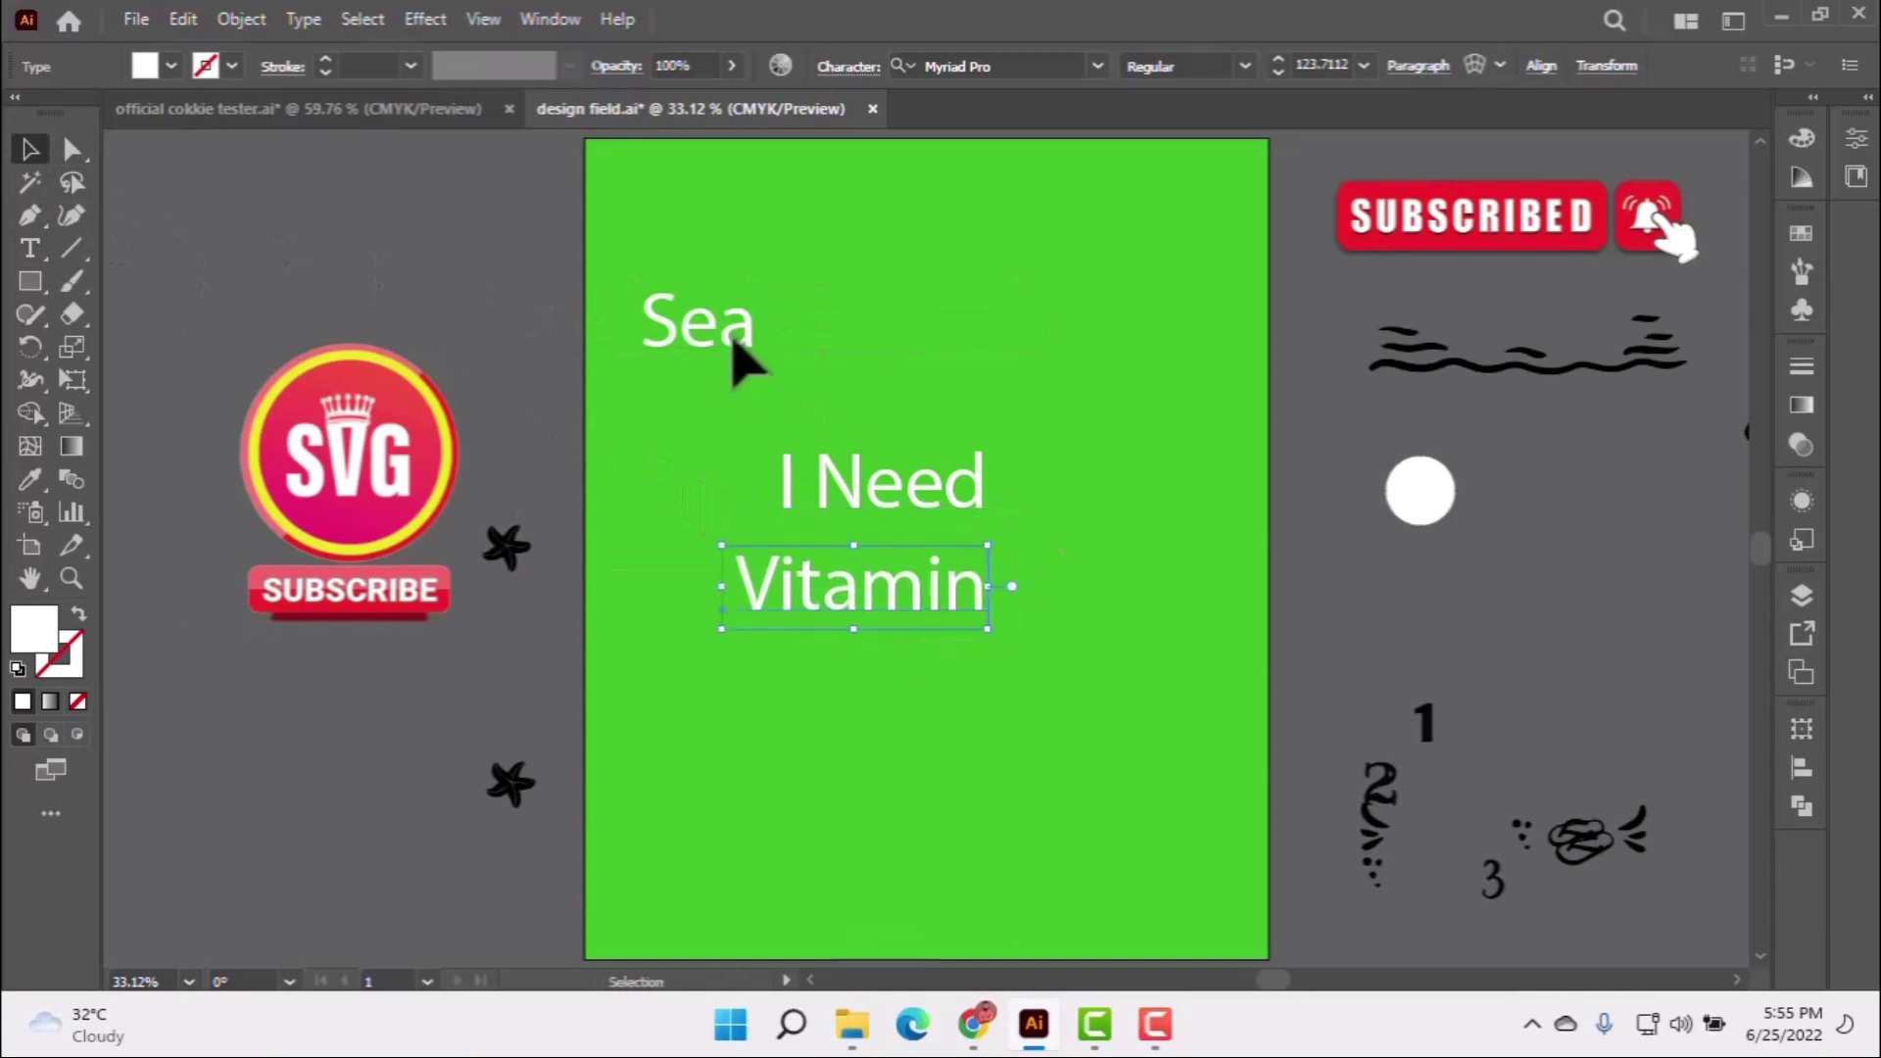
Remove the leading space before "Sea" and stack the words vertically as "I Need", "Vitamin" and "Sea".
click(650, 333)
key(t)
click(605, 314)
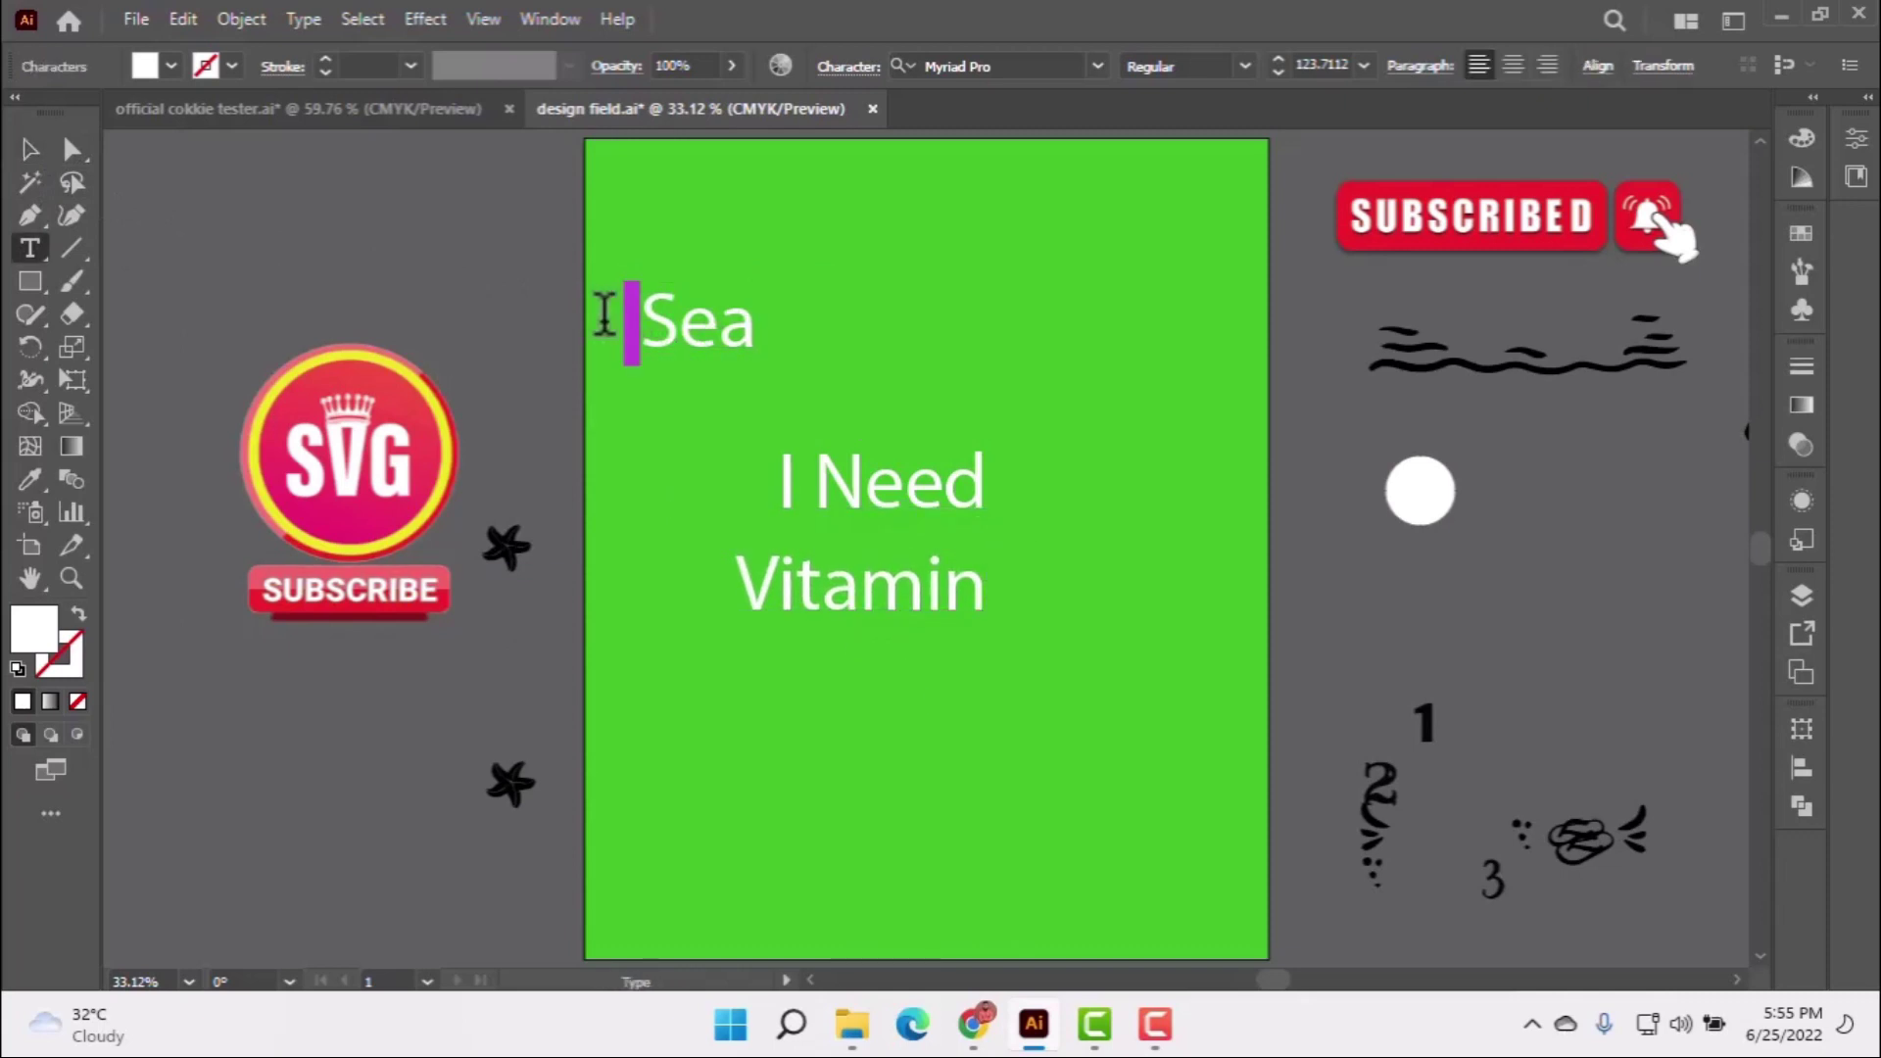
click(29, 149)
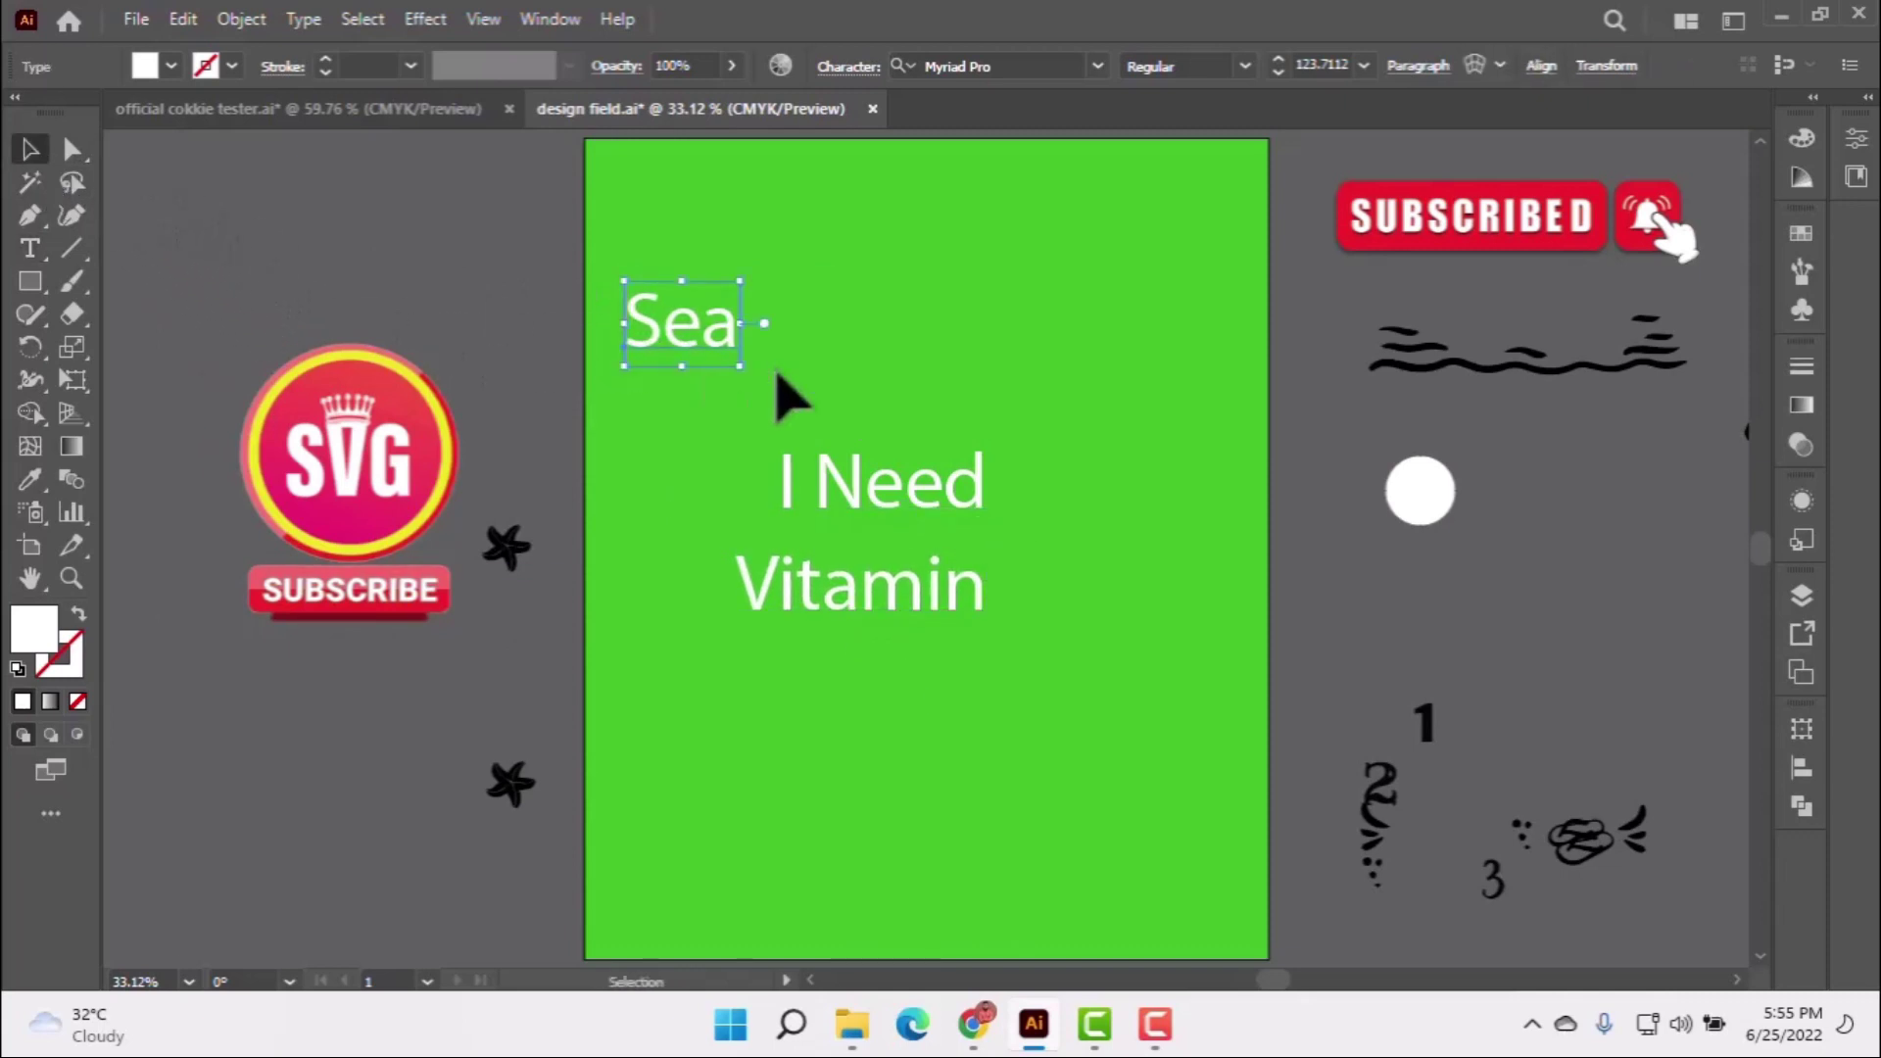
drag(706, 333, 876, 690)
drag(862, 475, 874, 403)
drag(928, 567, 934, 521)
Apply the sample "1" text style (ArmWrestler Bold, black) to "I Need" with the Eyedropper, then enlarge it and move it up.
click(906, 461)
key(i)
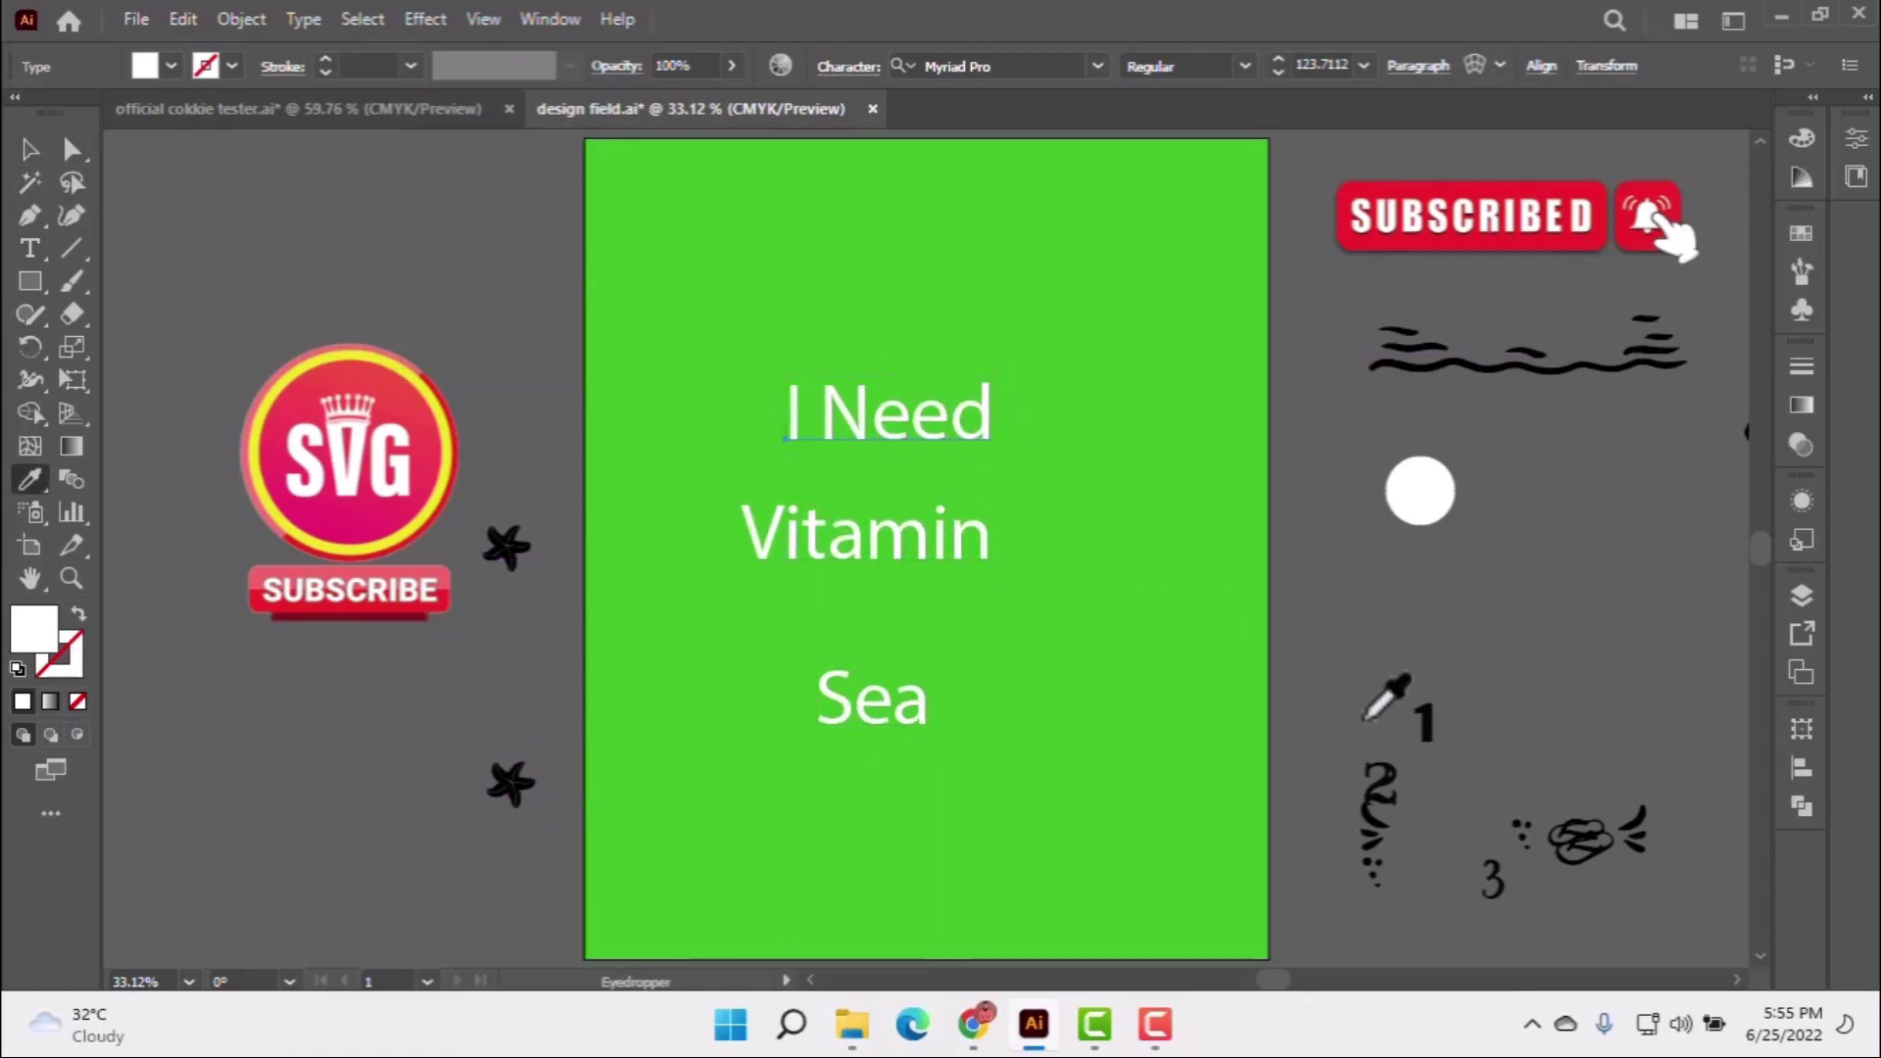
click(1423, 738)
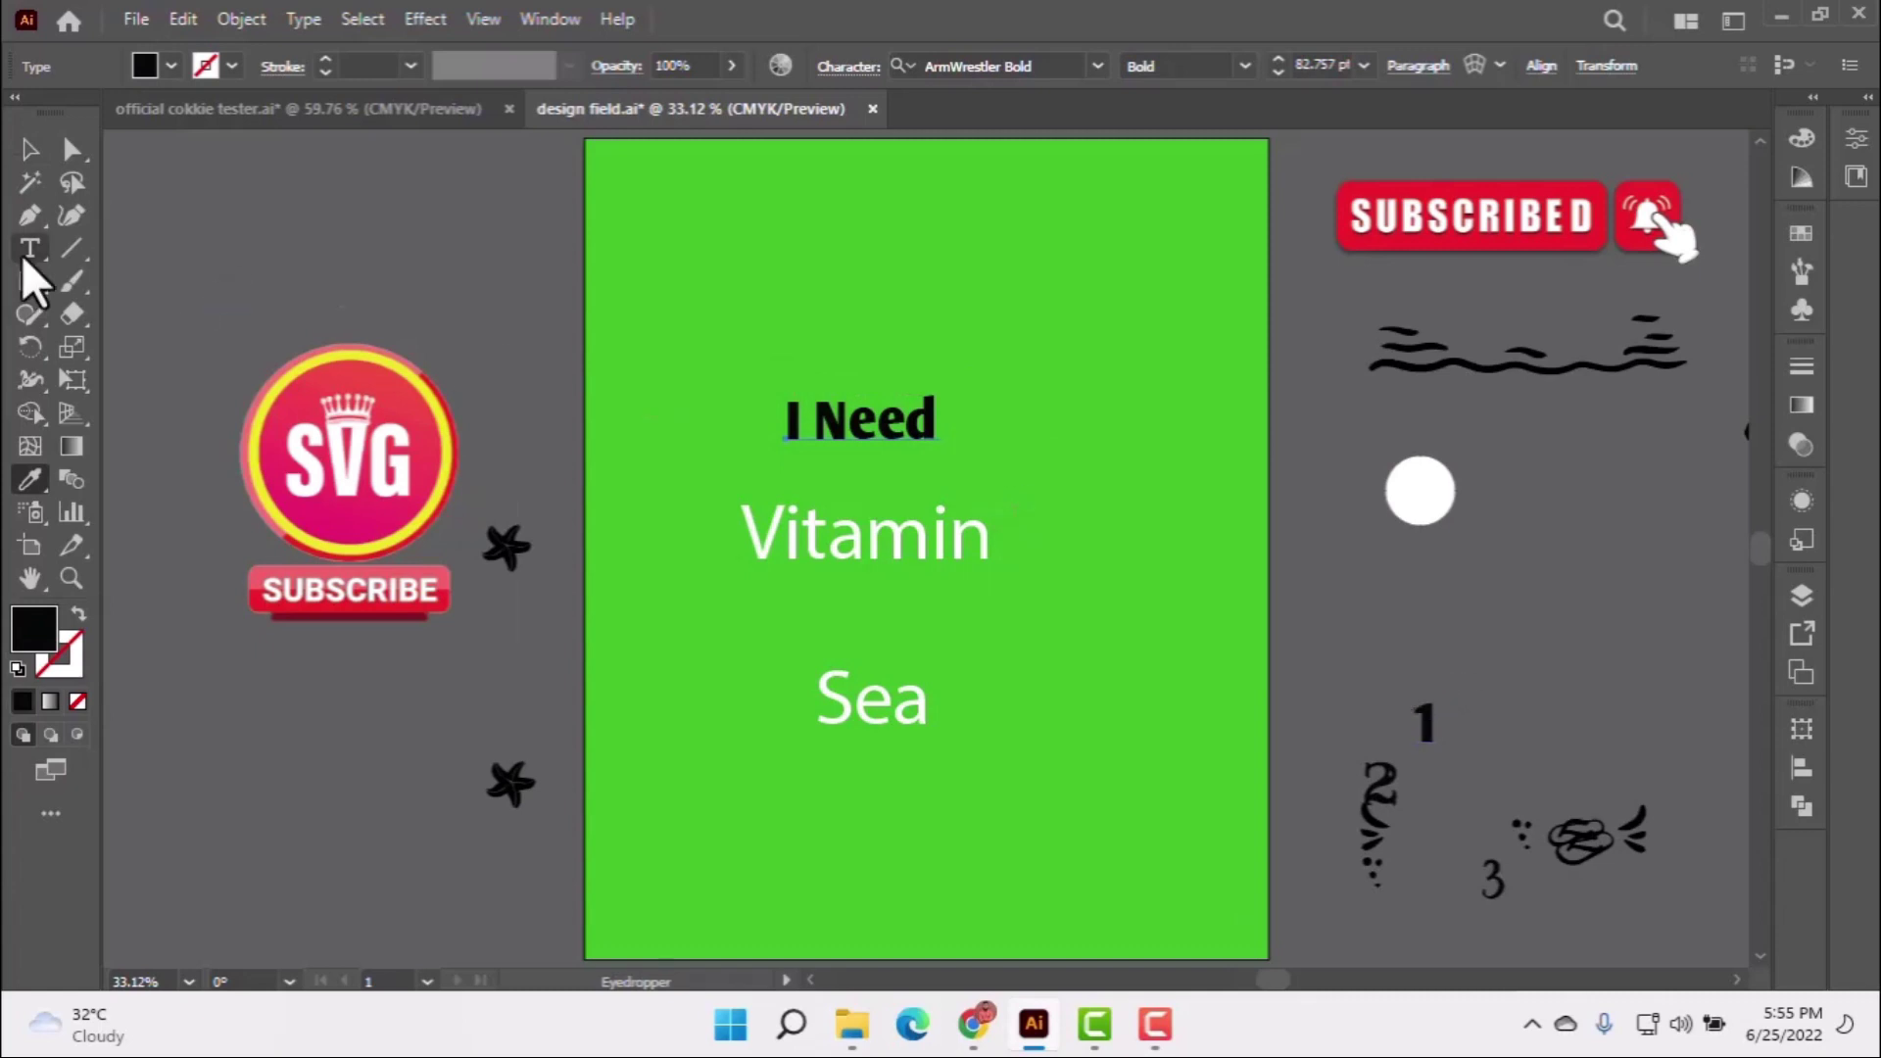
click(30, 149)
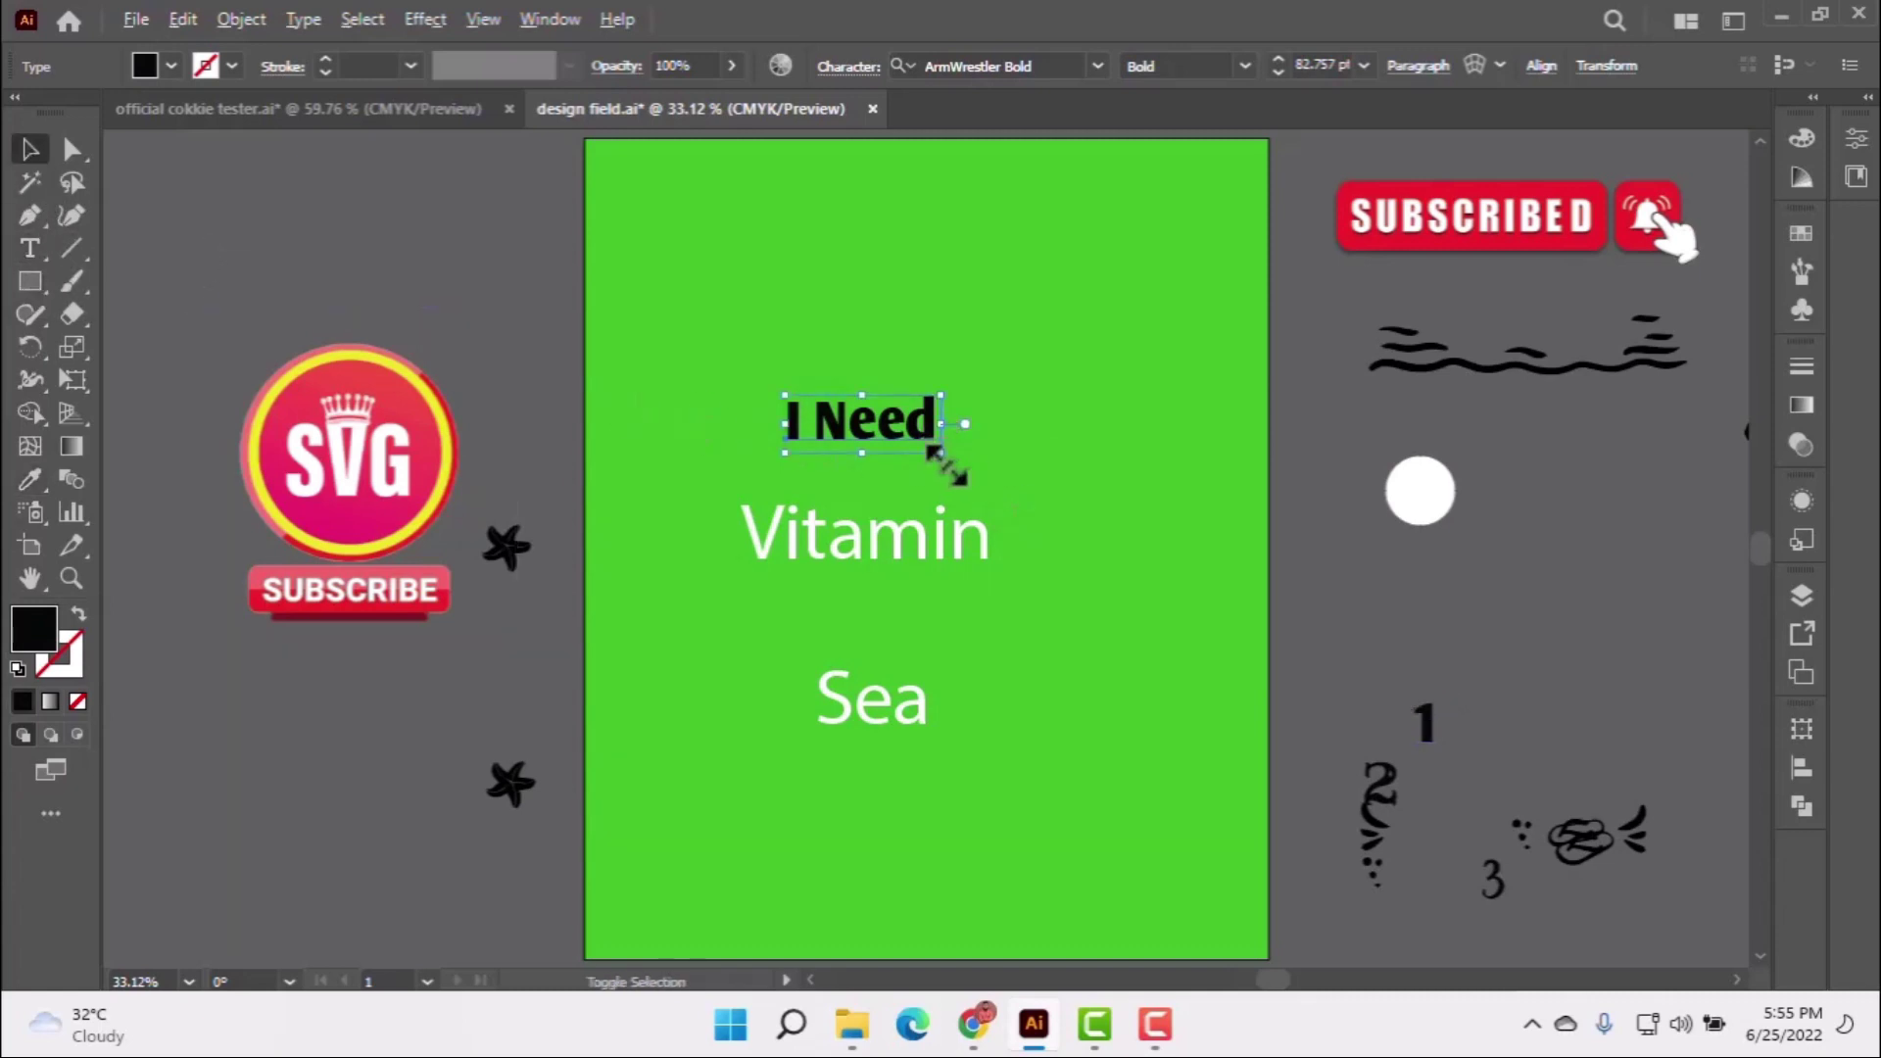
drag(944, 460, 956, 398)
Apply the sample "2" text style to "Vitamin" with the Eyedropper and move the word up under "I Need".
click(933, 524)
key(i)
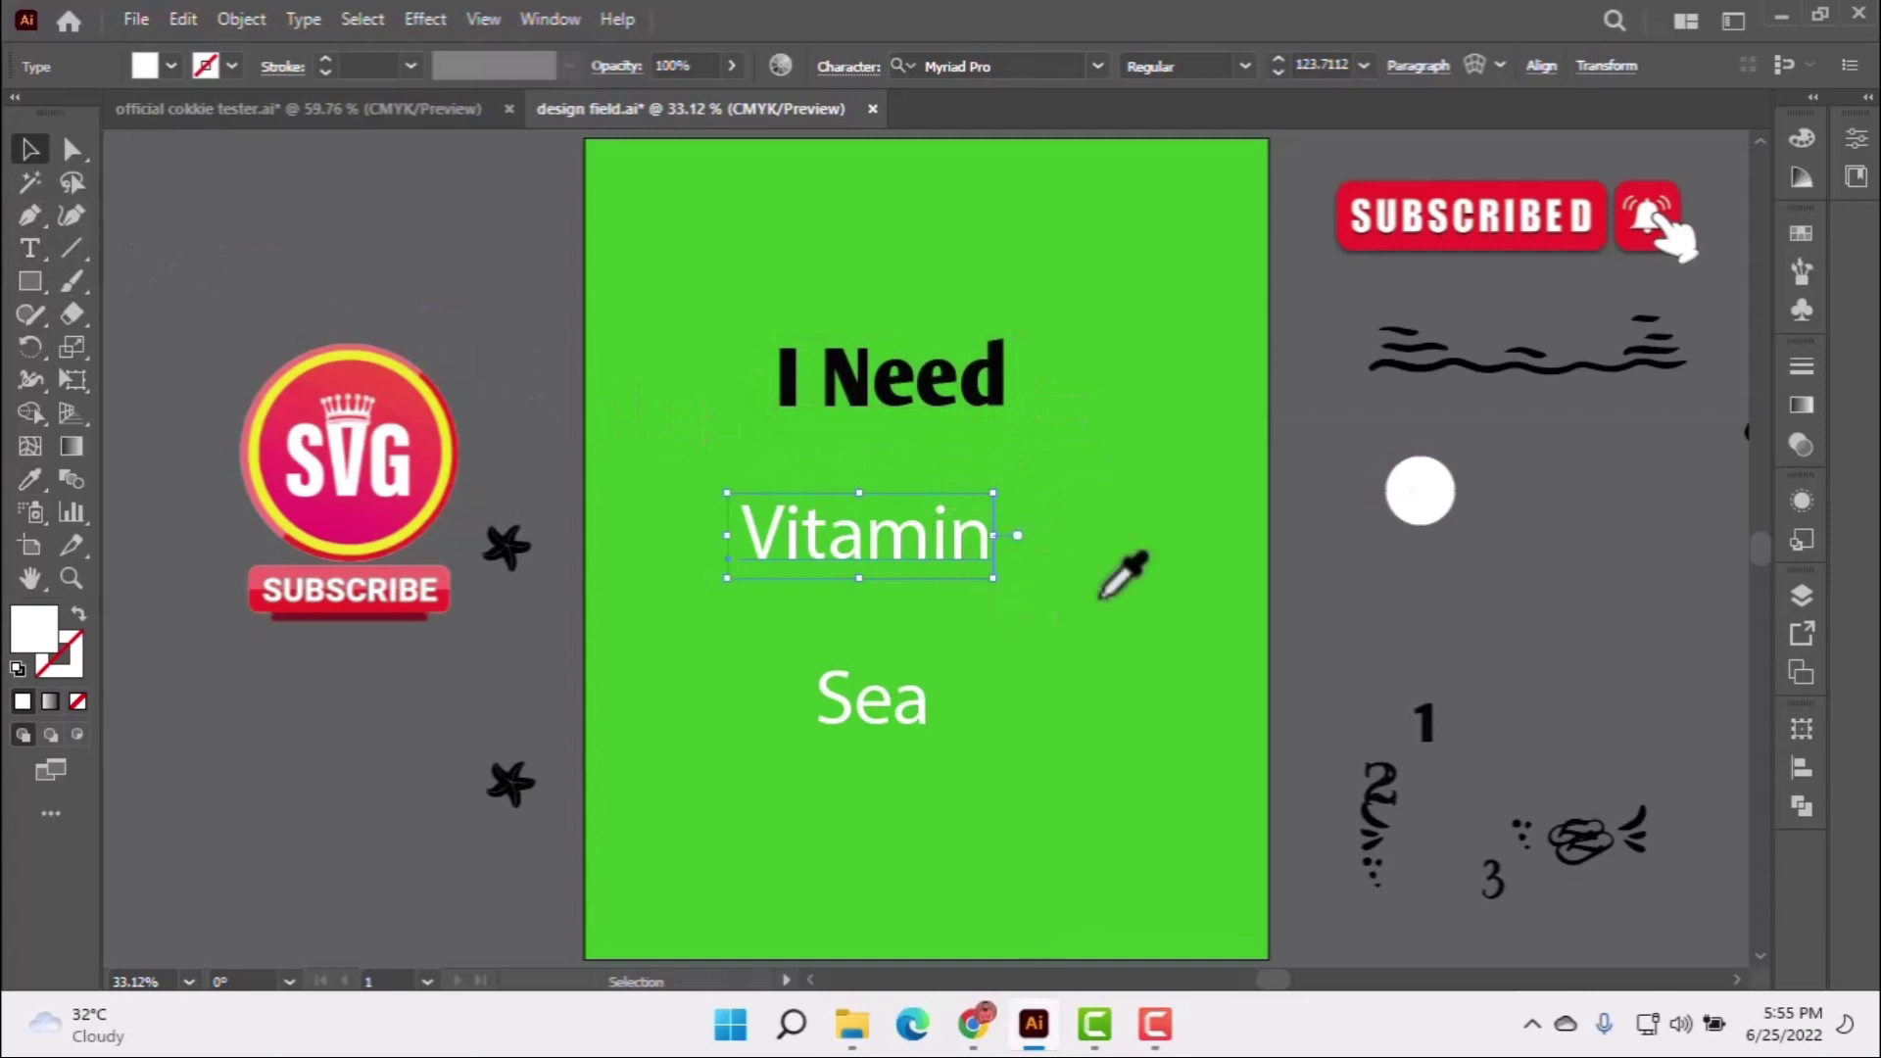
click(1397, 760)
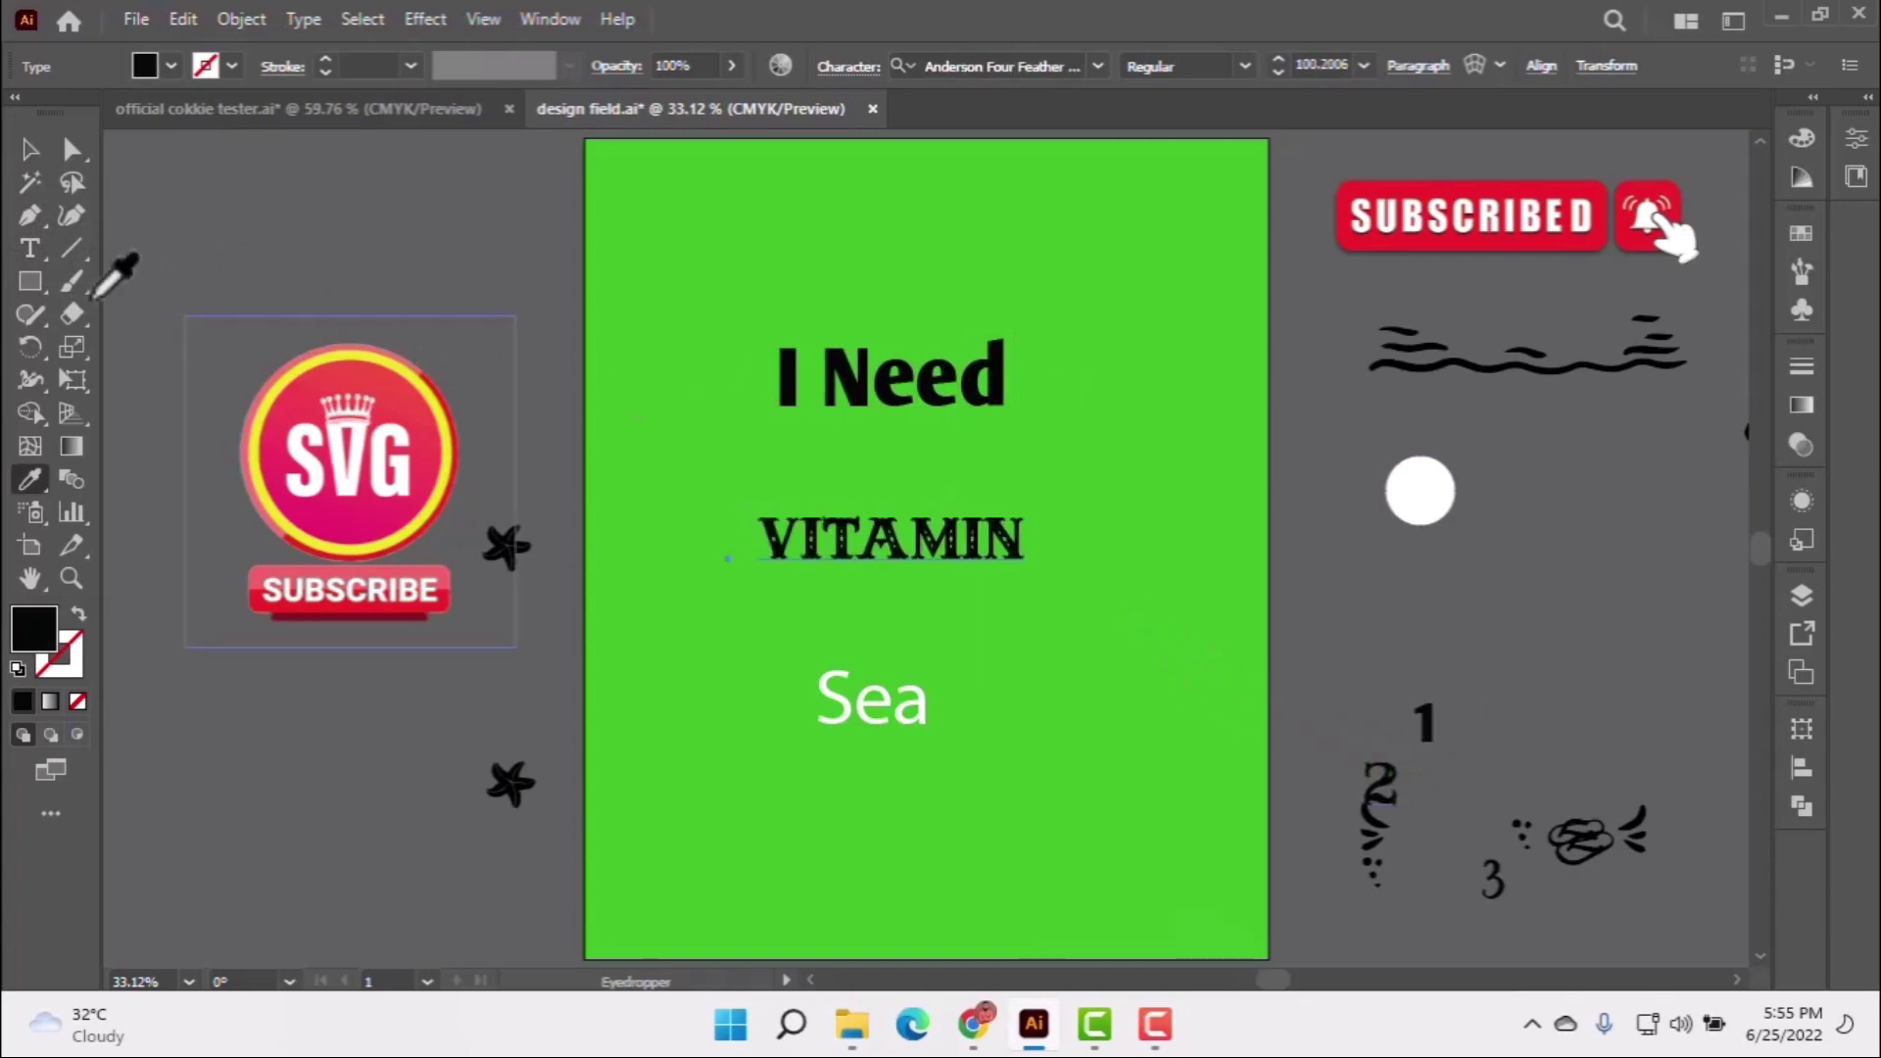
click(29, 149)
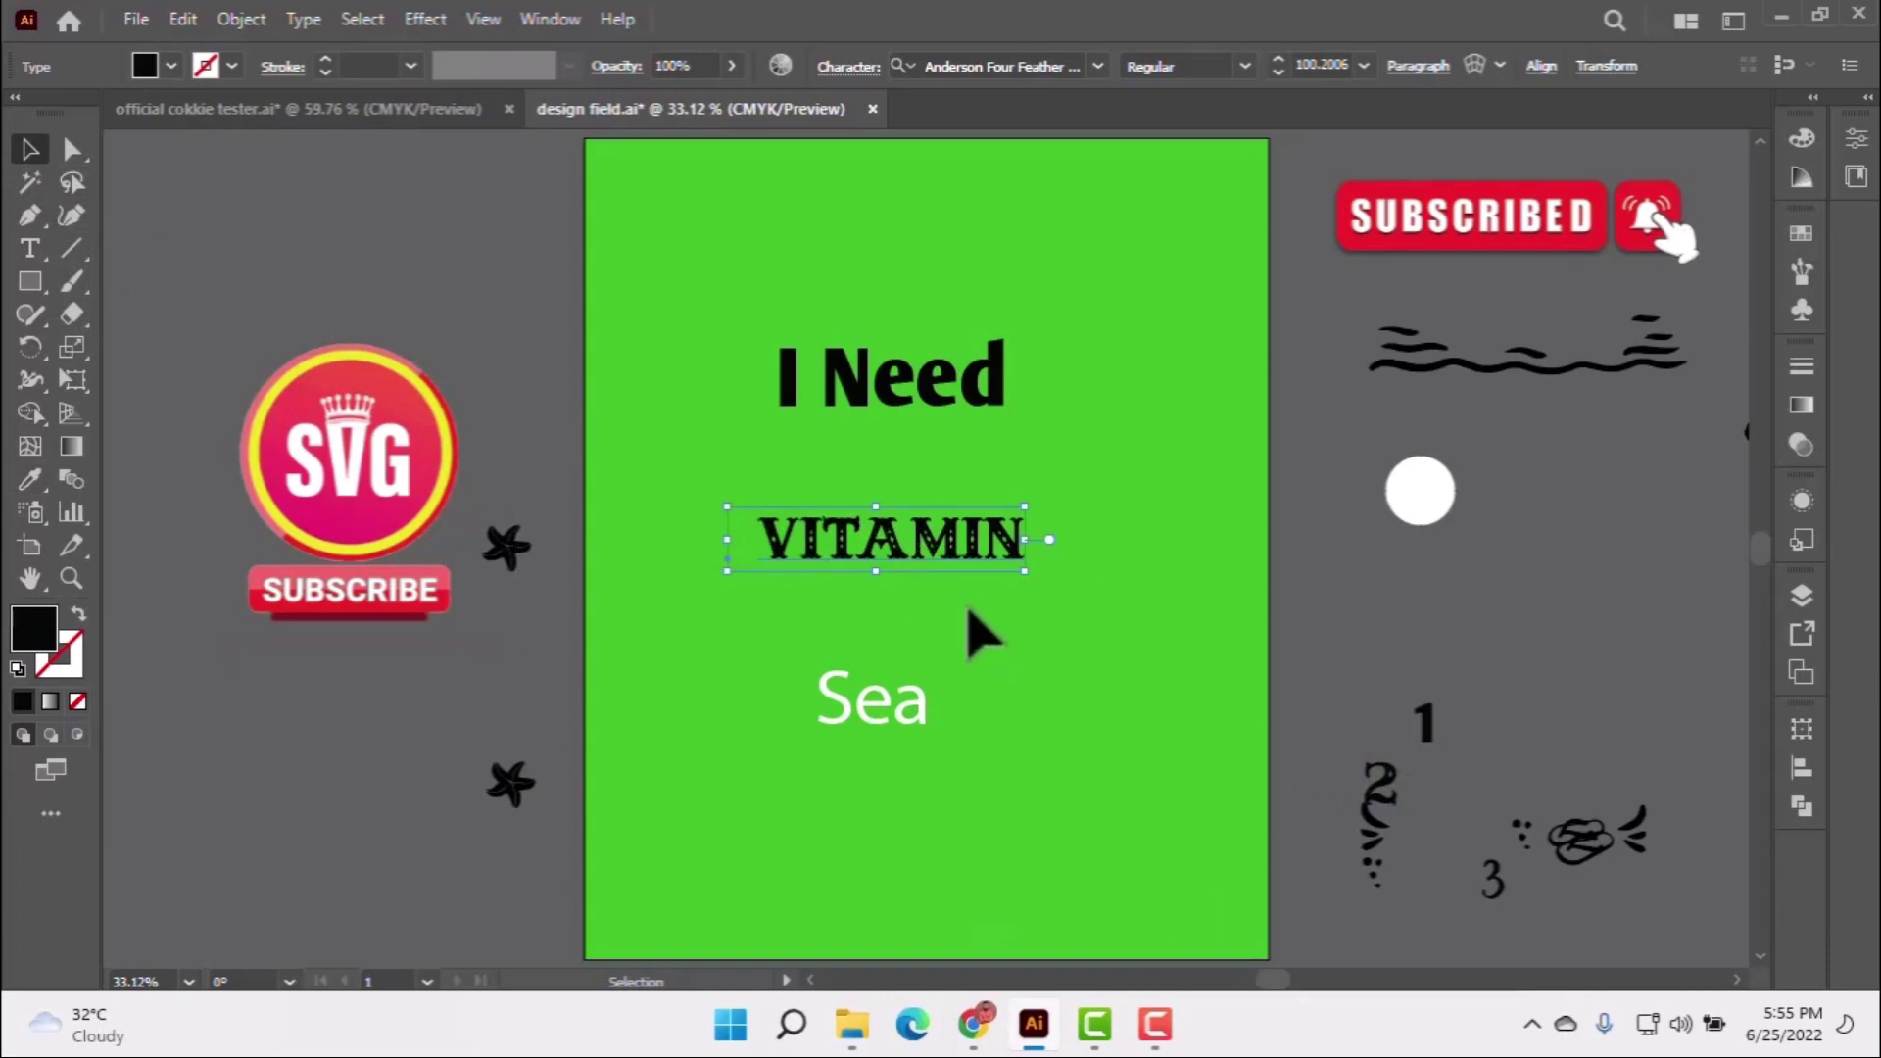
drag(962, 564, 961, 495)
Apply the sample "3" script style to "Sea" with the Eyedropper, enlarge it and place it under "VITAMIN".
click(896, 710)
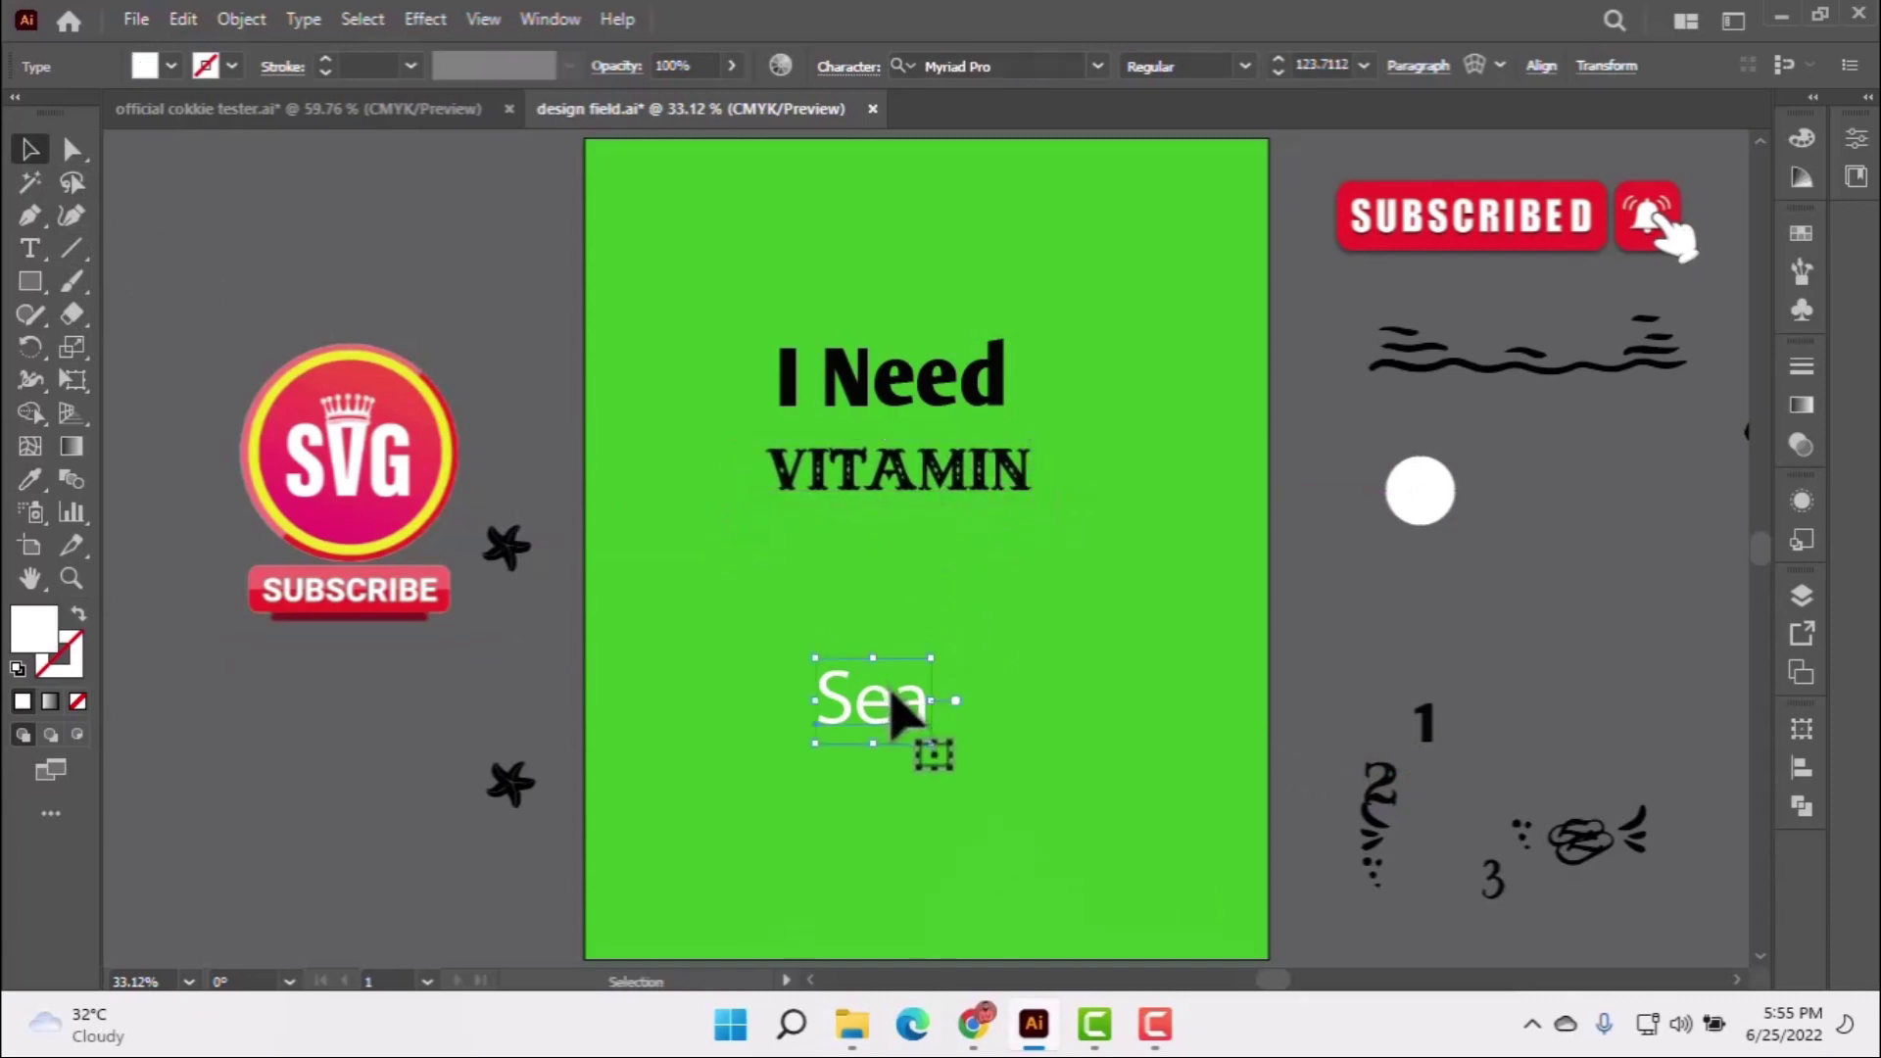
key(i)
click(1491, 880)
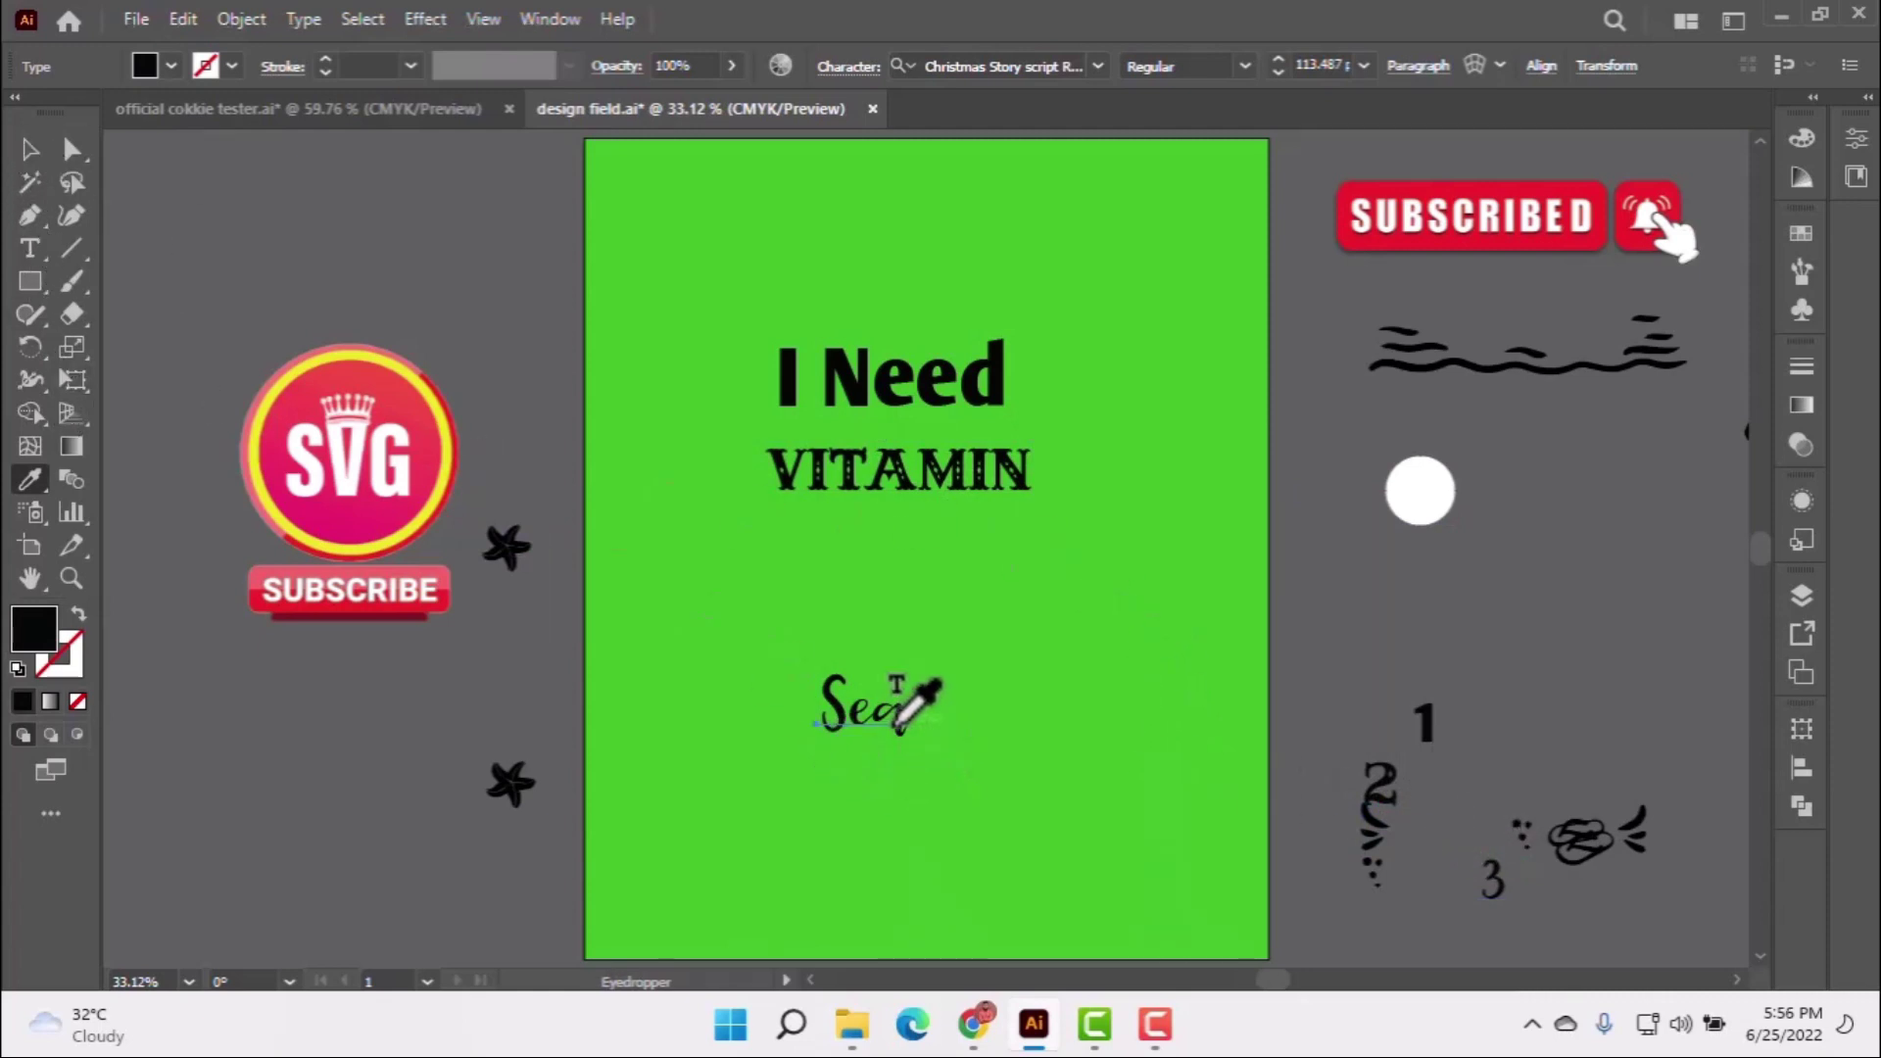
key(v)
drag(932, 774, 943, 592)
click(1050, 617)
Shrink "I Need" and "Sea" slightly and tighten the spacing of the three stacked words.
click(955, 392)
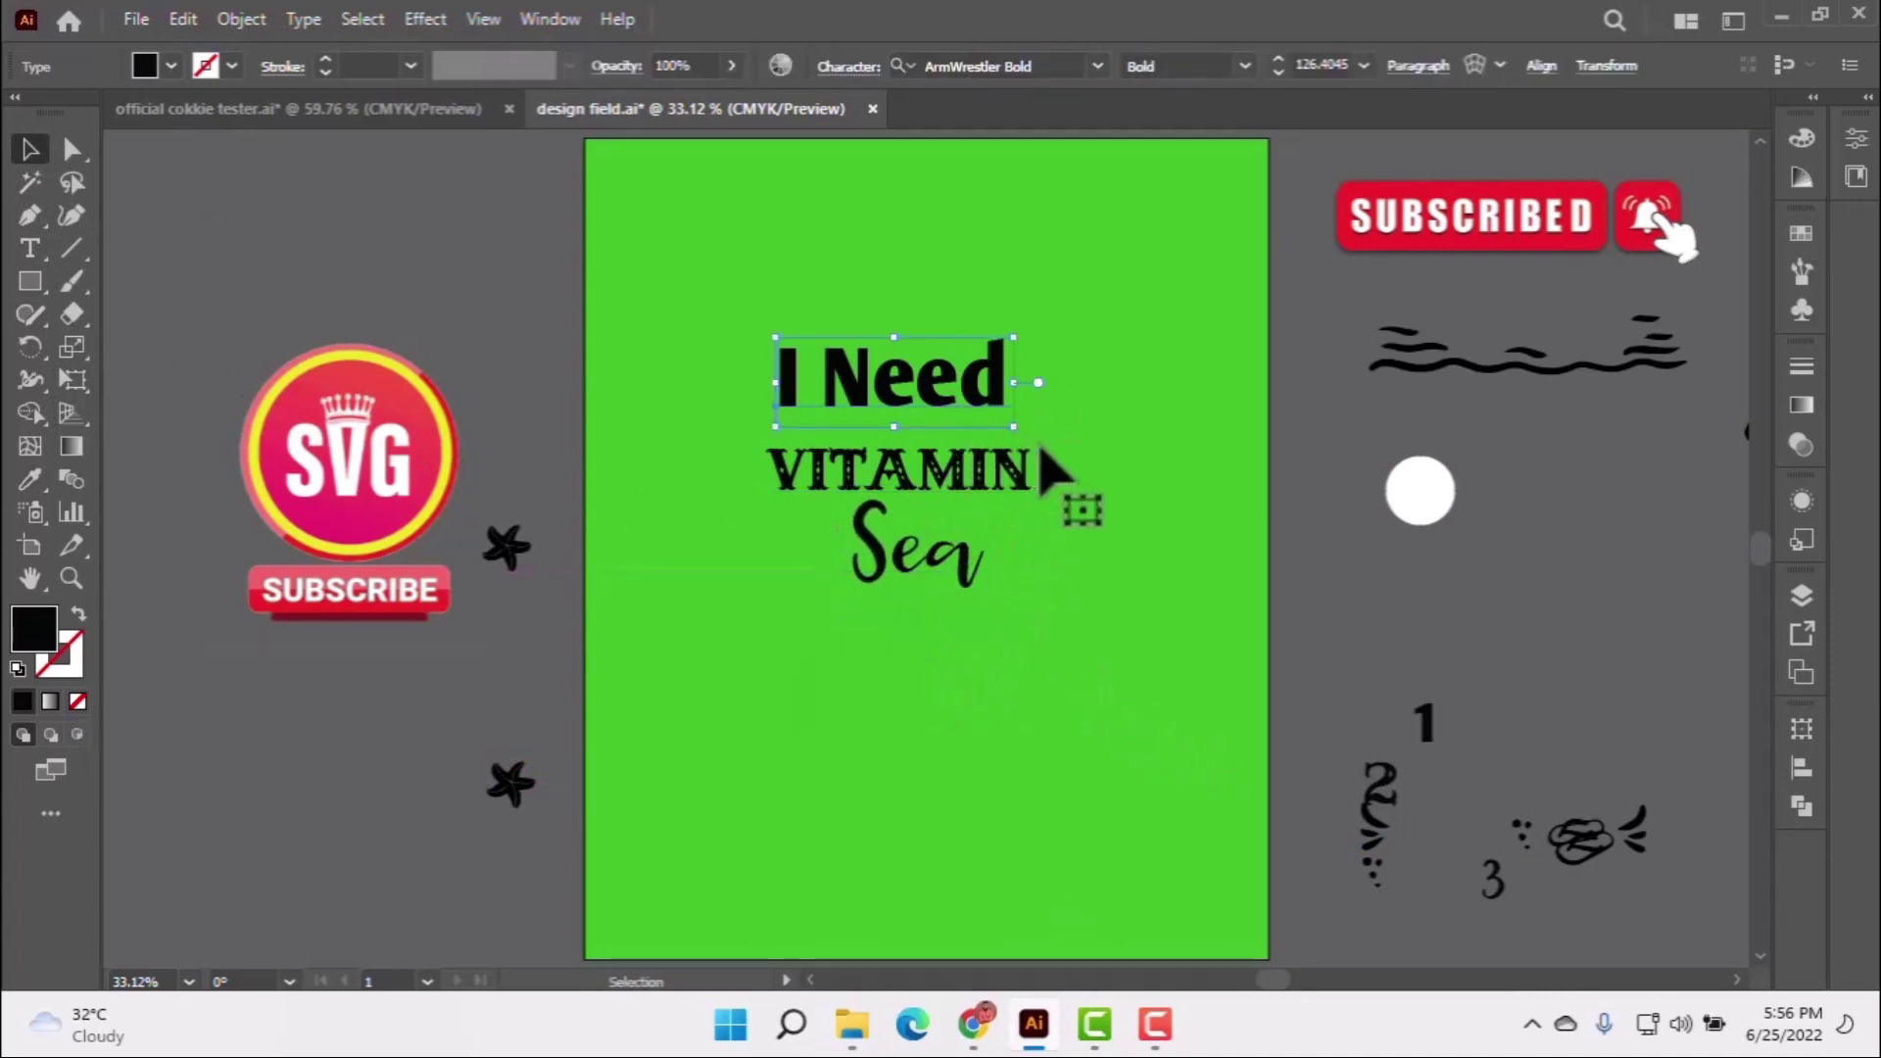
drag(1009, 426, 997, 469)
click(1053, 580)
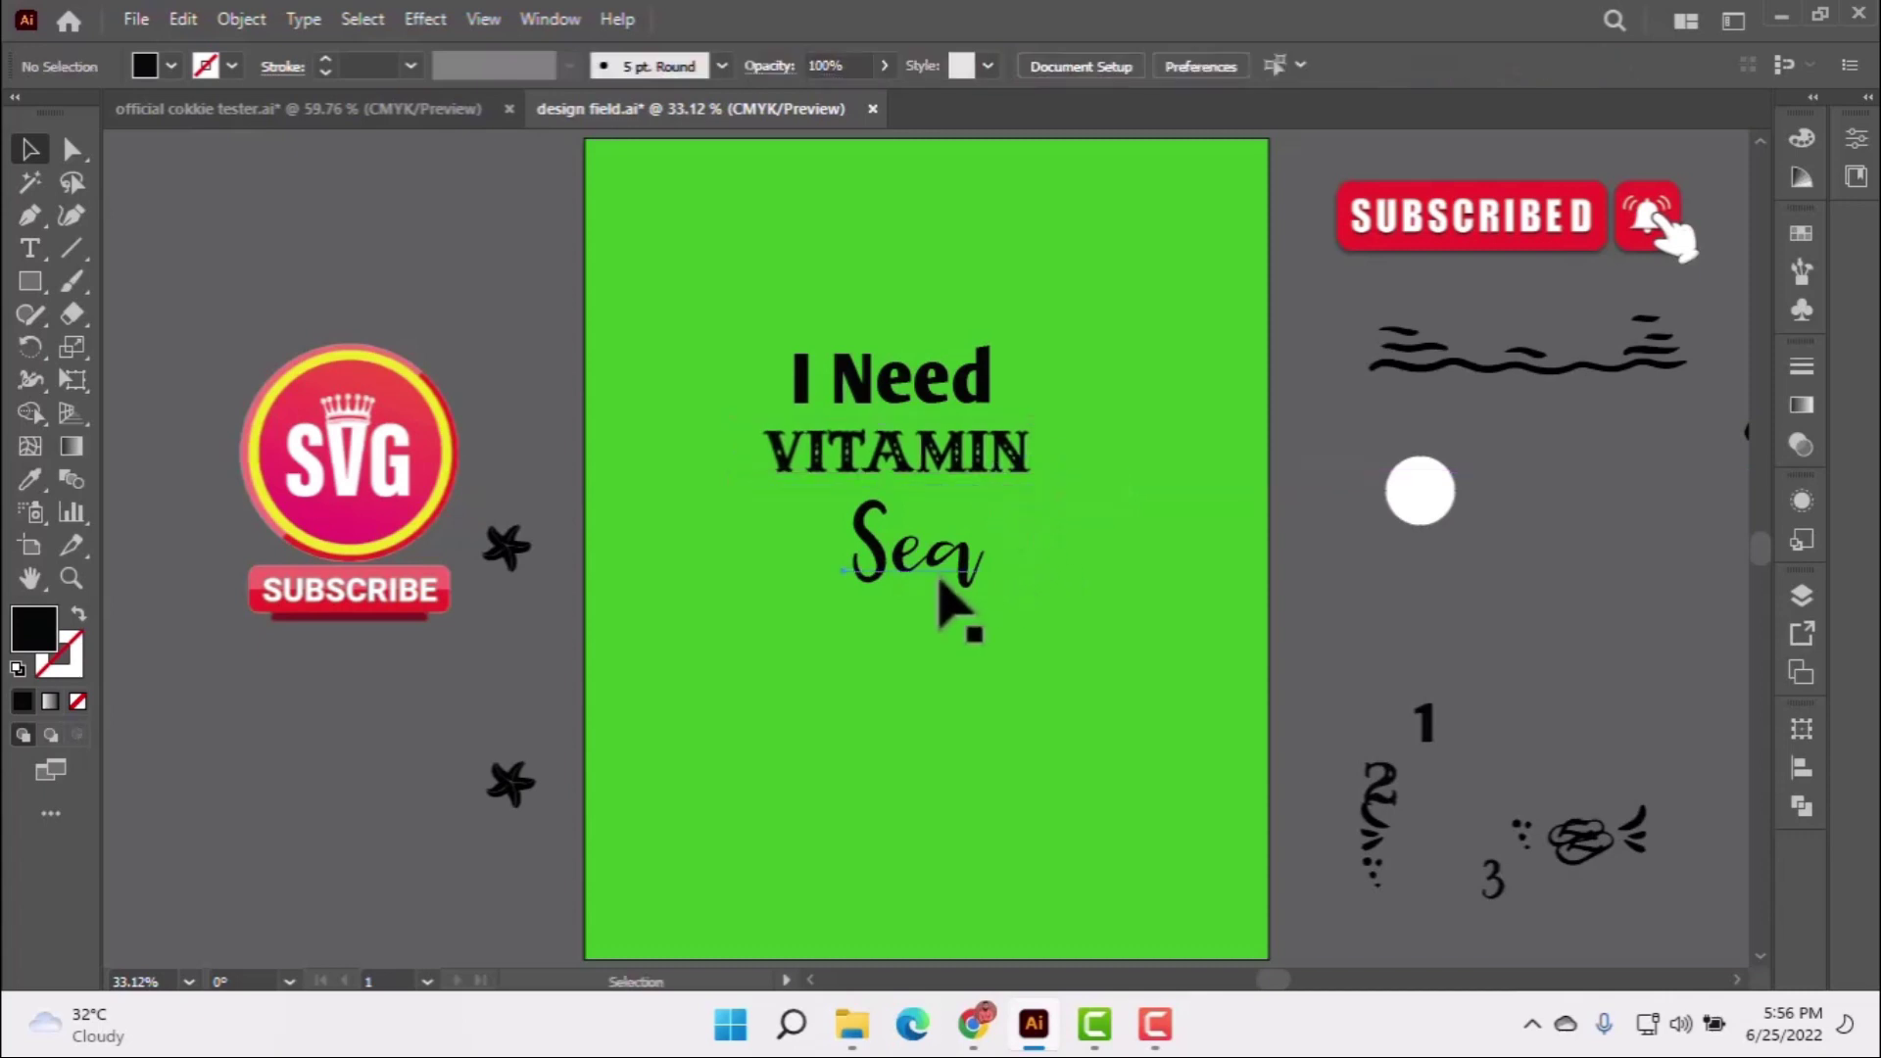
click(960, 592)
mouse_move(938, 572)
mouse_down()
mouse_move(960, 514)
mouse_move(955, 572)
mouse_up()
click(892, 740)
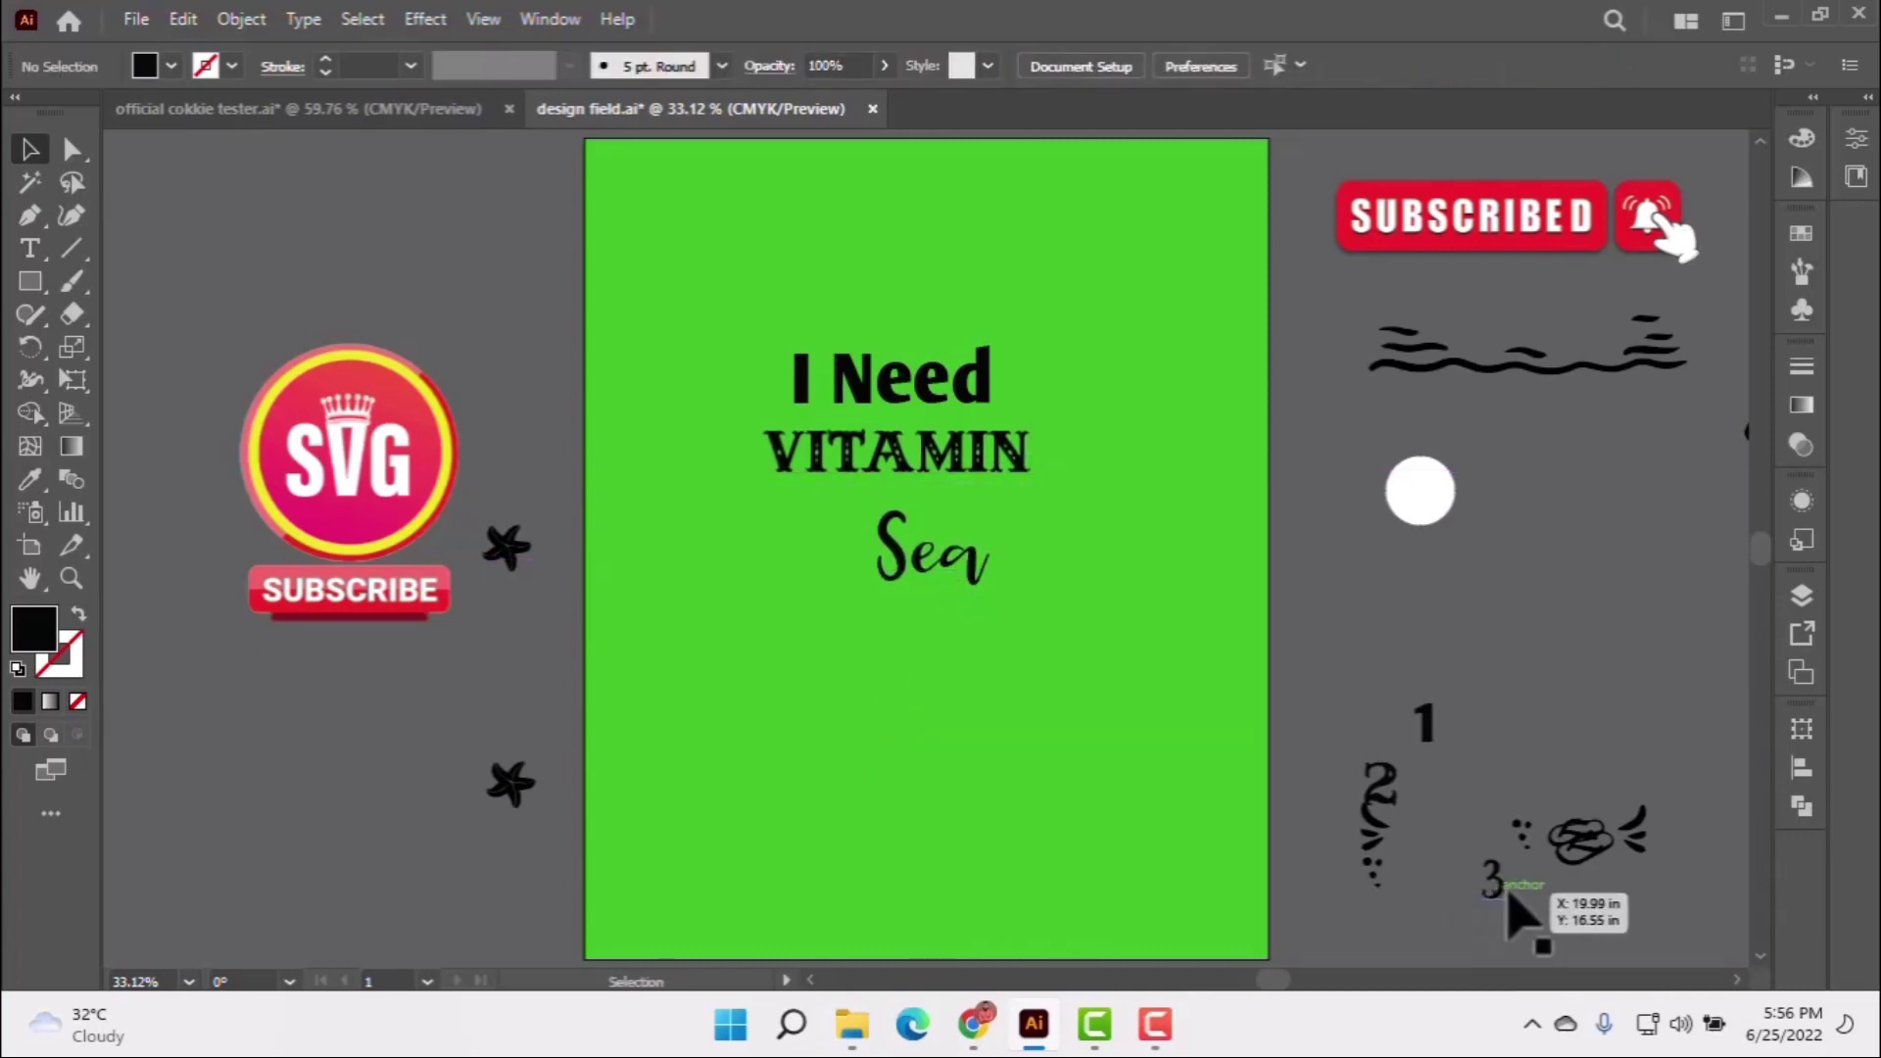
Place the wavy water lines directly beneath "Sea" on the artboard.
scroll(1528, 896, down, 4)
scroll(1503, 638, up, 5)
click(1530, 429)
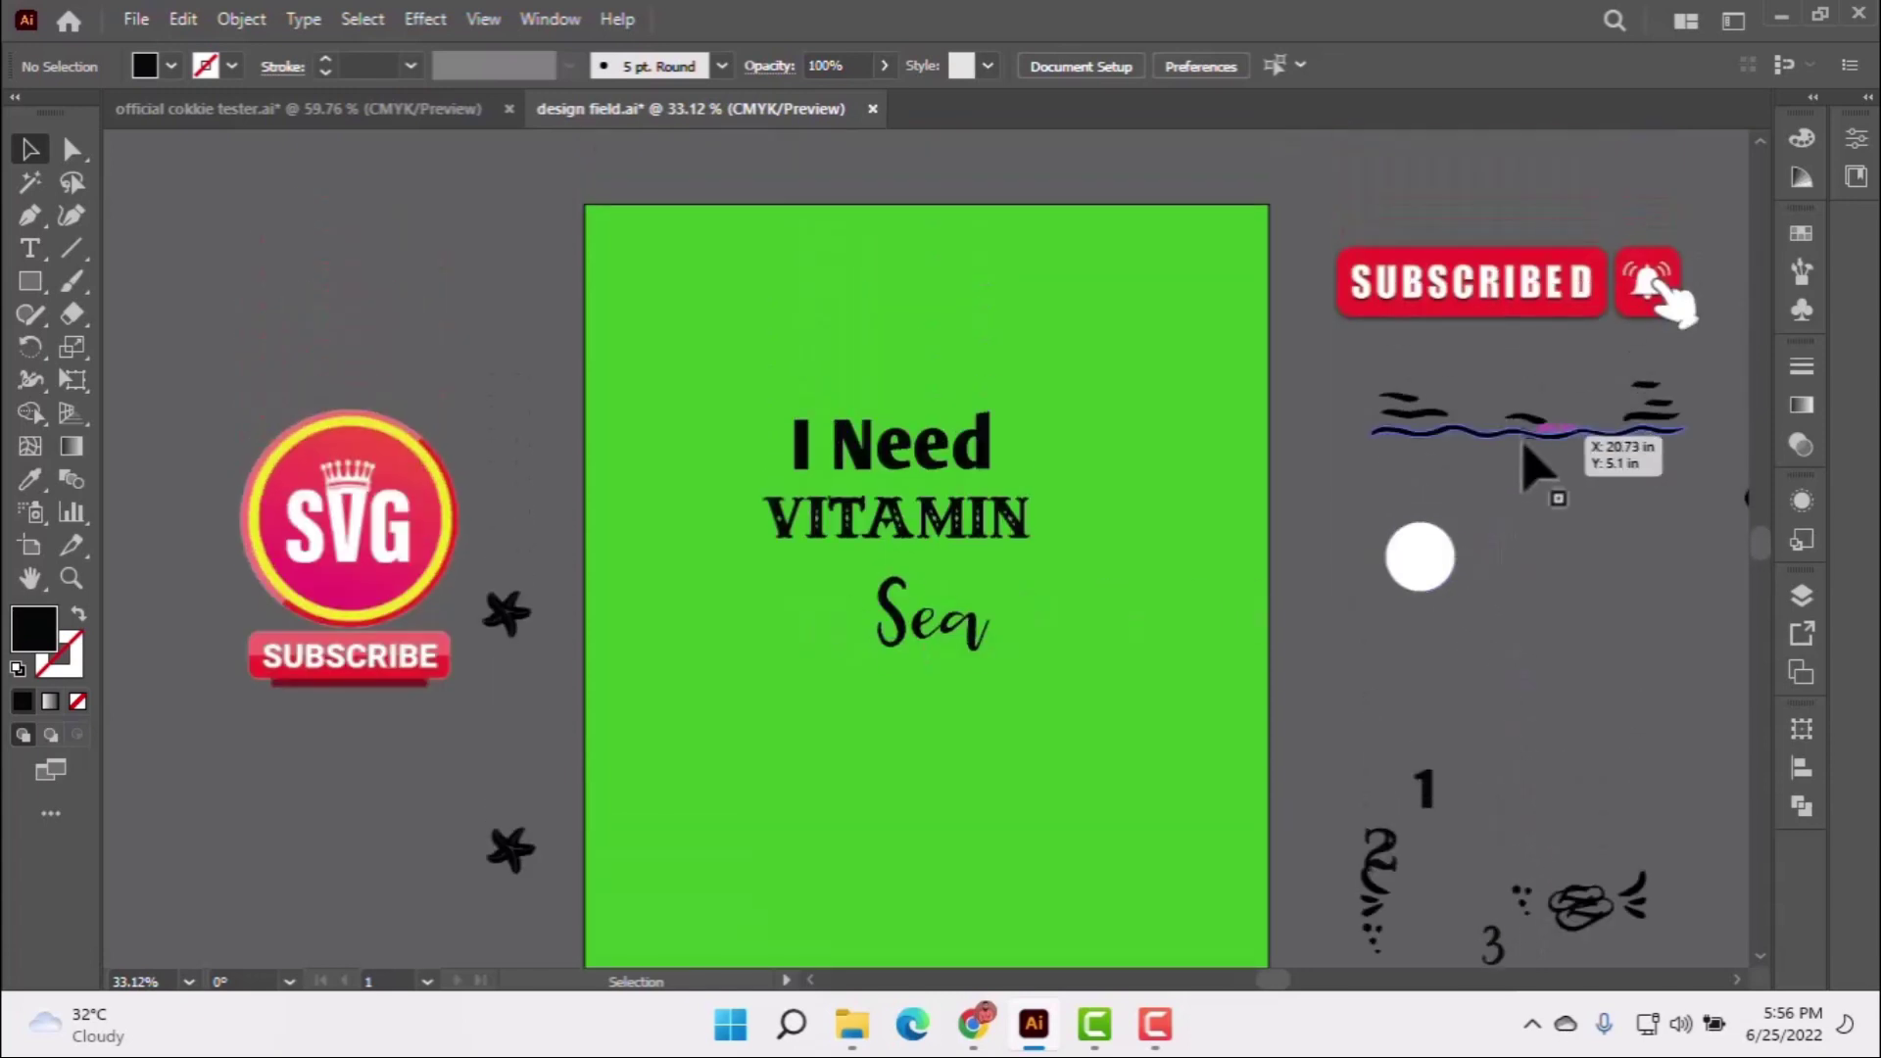
mouse_move(1530, 429)
mouse_down()
mouse_move(1469, 436)
mouse_move(915, 696)
mouse_up()
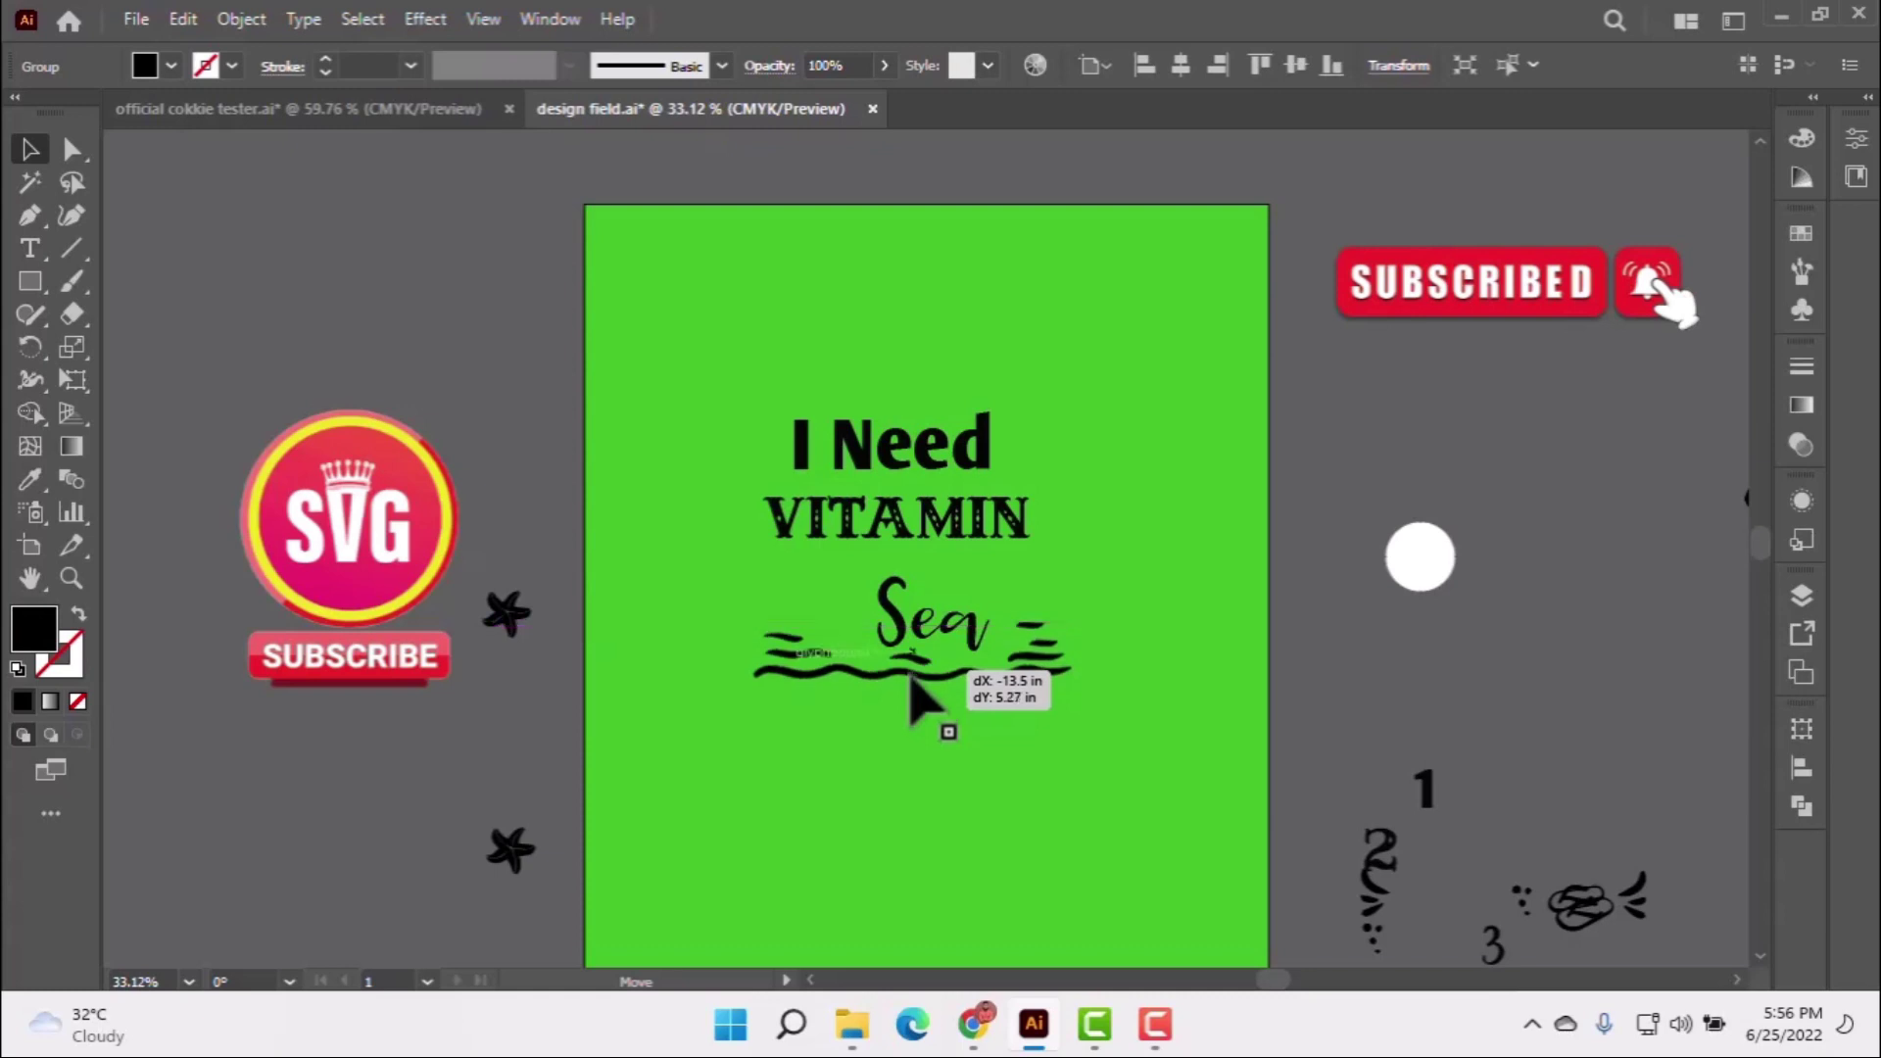
click(714, 781)
Place a starfish on each side of "I Need".
click(522, 623)
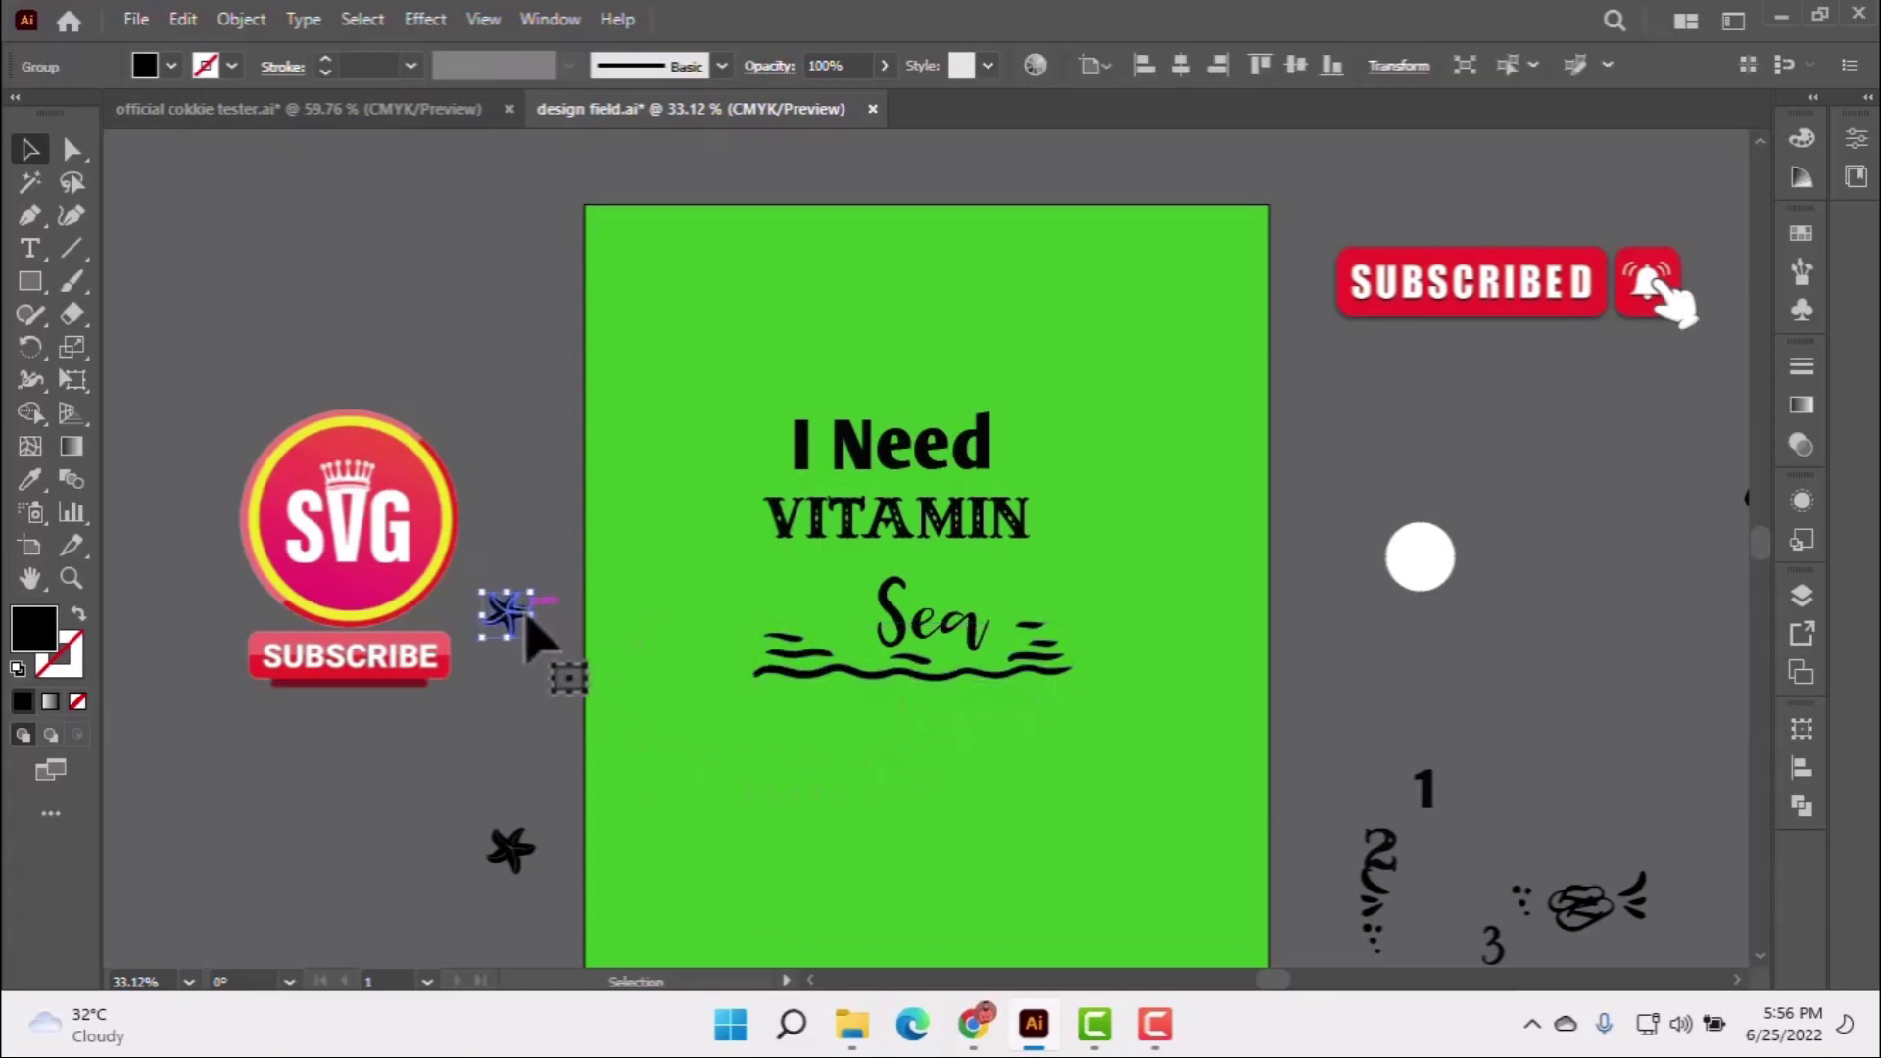
drag(520, 626, 761, 465)
key(ctrl)
click(1070, 575)
scroll(1067, 575, up, 1)
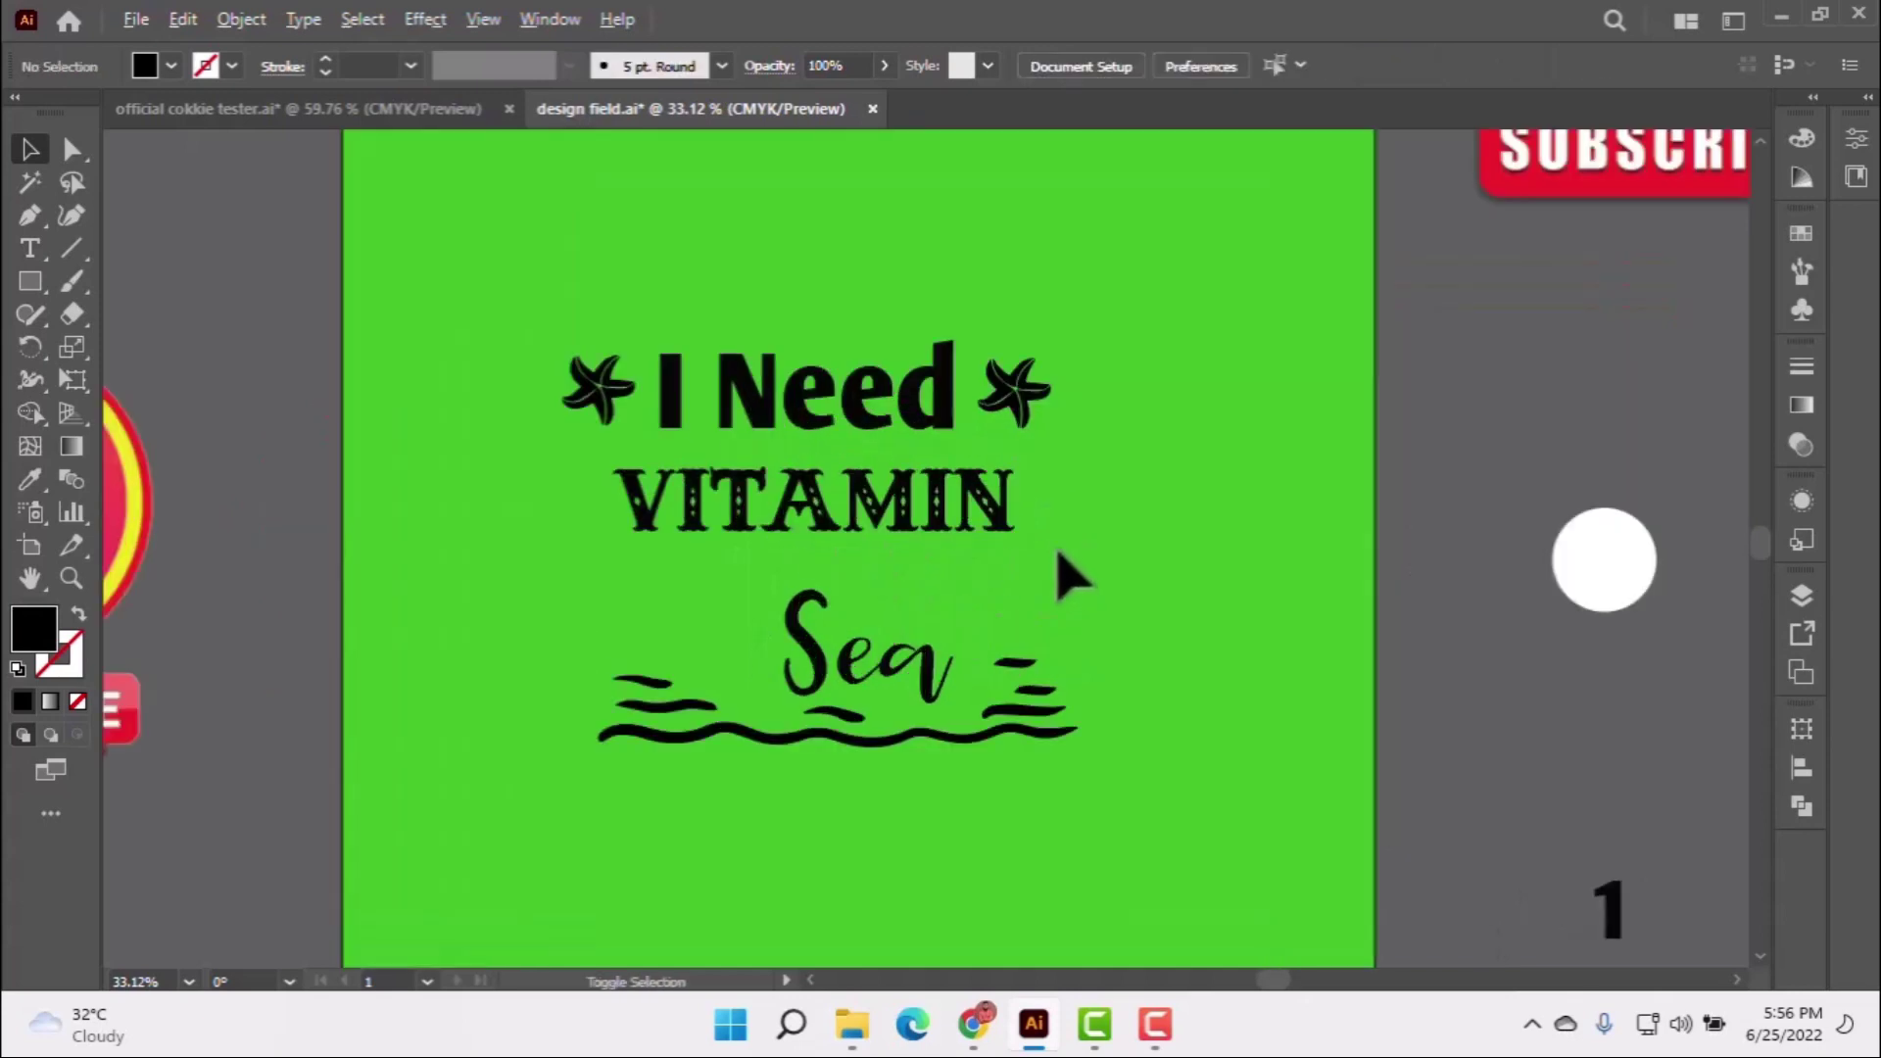
Enlarge "VITAMIN" slightly and recentre it under "I Need".
click(1009, 534)
drag(1058, 573, 1070, 580)
drag(1018, 517, 987, 516)
click(1100, 650)
Place the anchor beach bag to the left of "Sea".
scroll(1142, 679, down, 3)
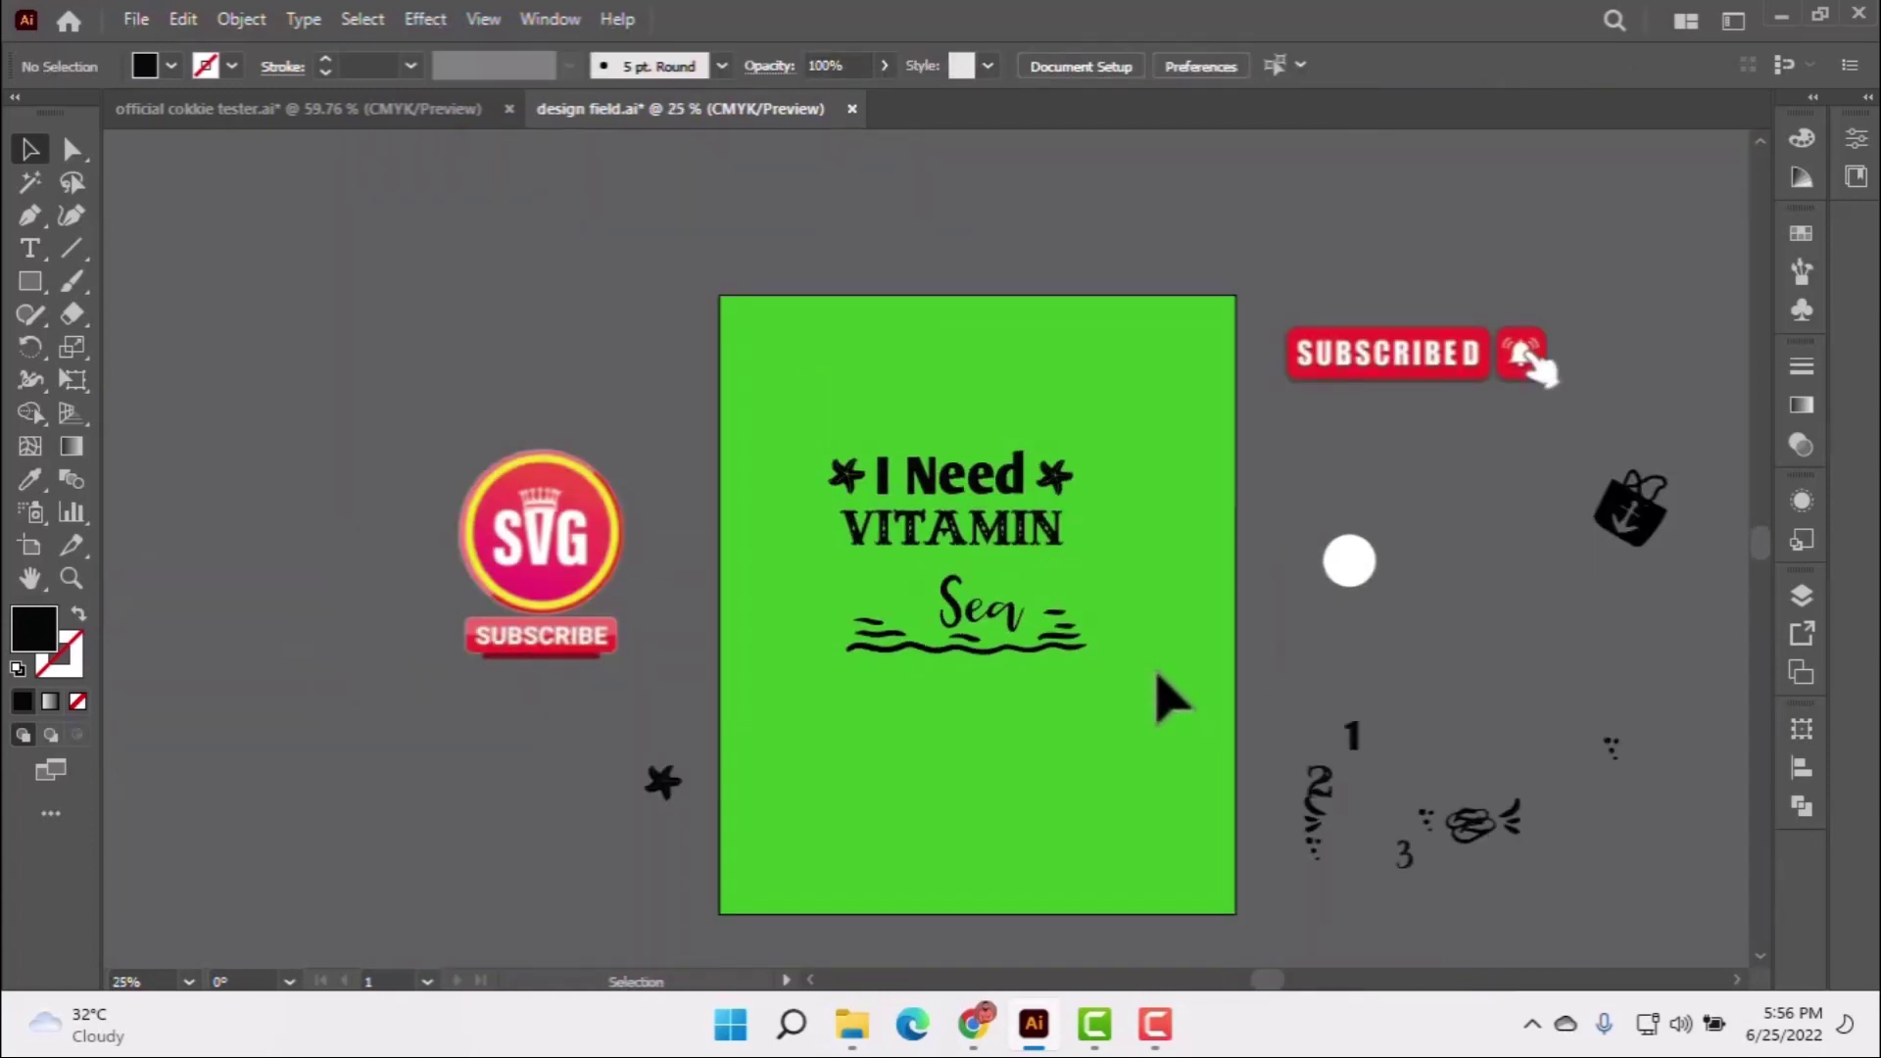
drag(1641, 524, 895, 582)
click(1229, 754)
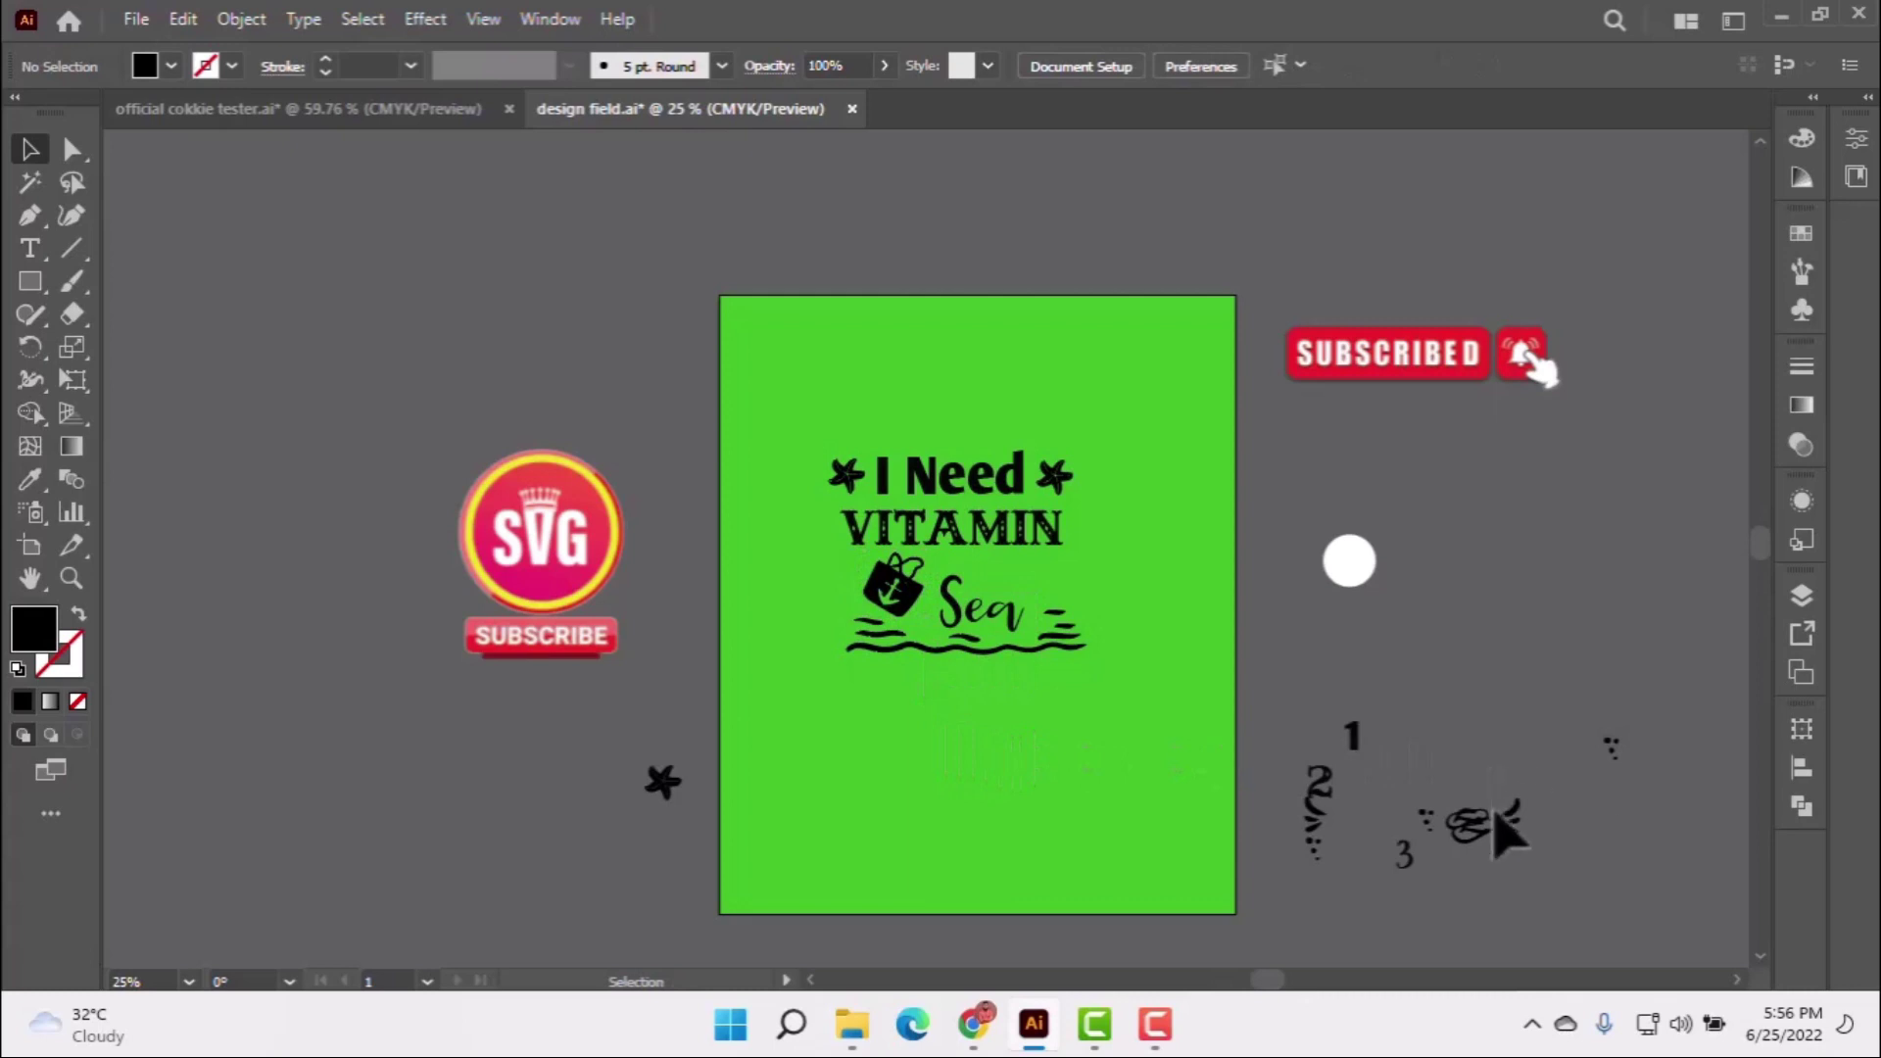
Place the two curved splash marks at the left and right ends of the "Sea" row, just below "VITAMIN".
click(1313, 811)
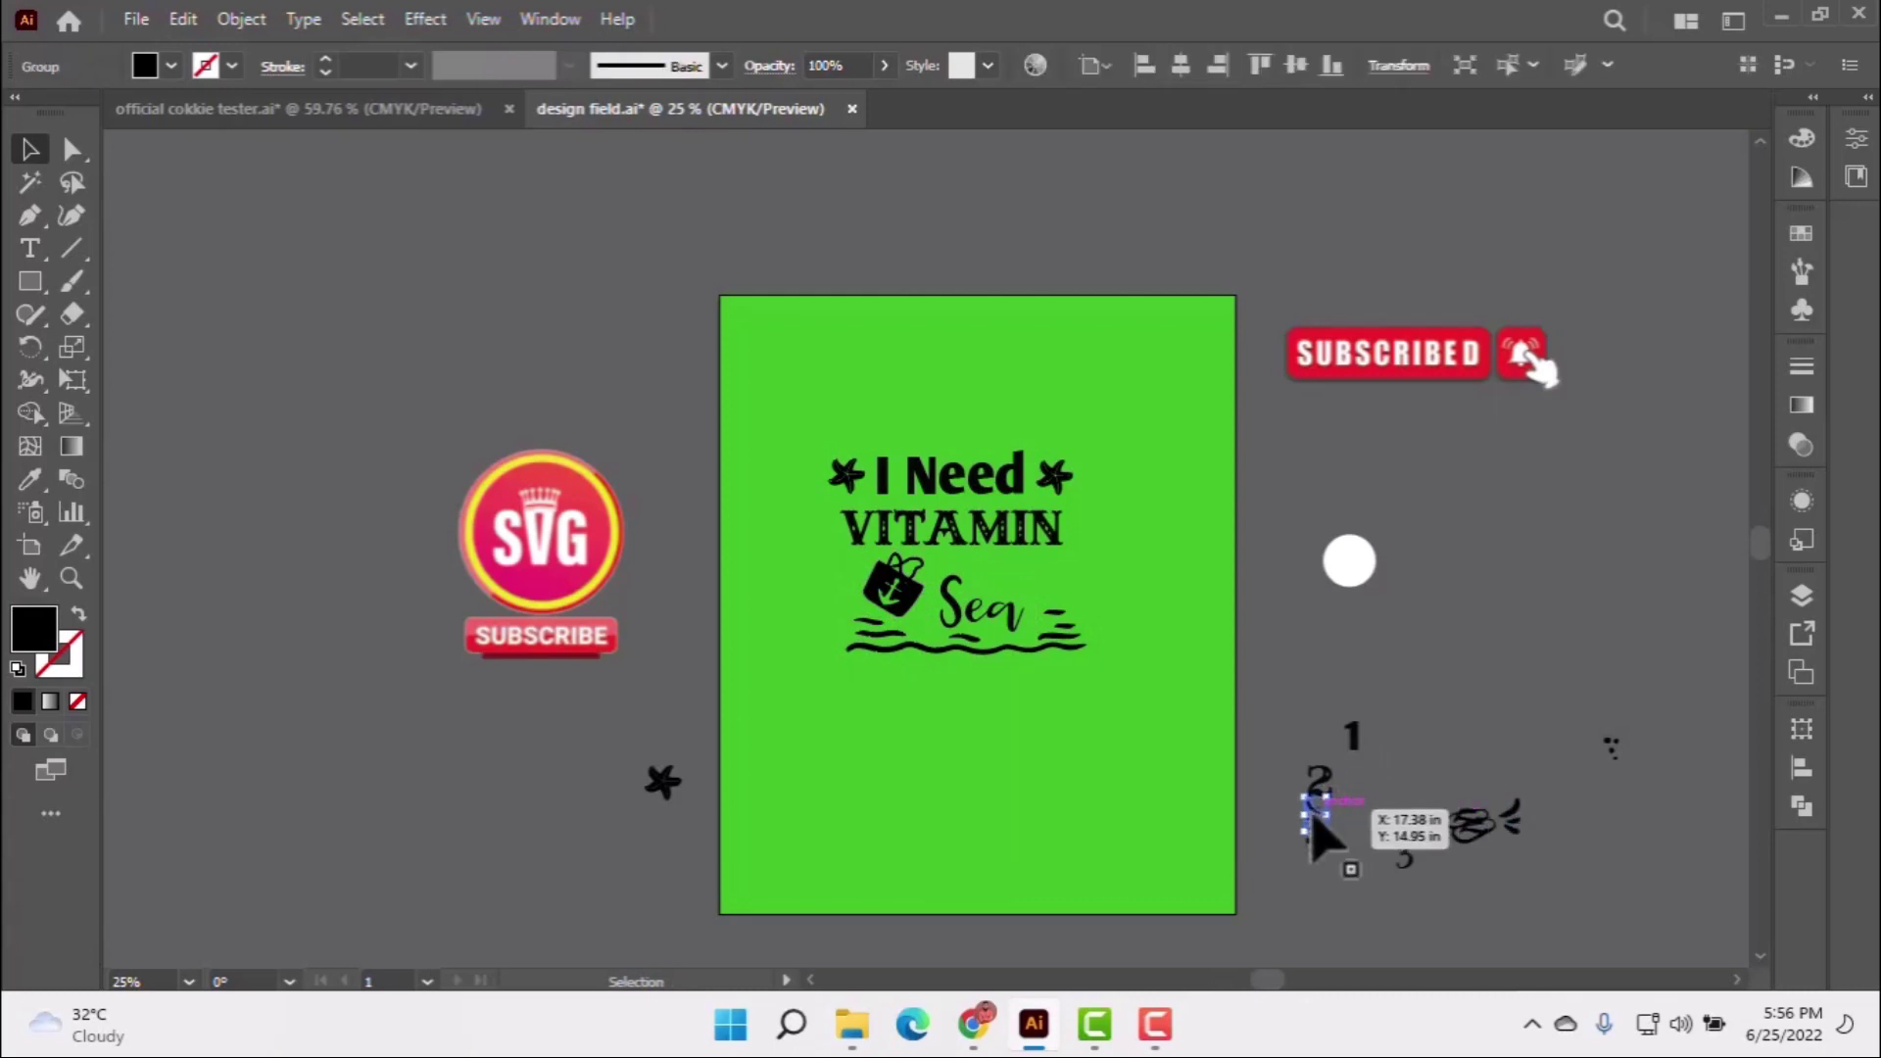
mouse_move(1311, 817)
mouse_down()
mouse_move(813, 556)
mouse_move(862, 578)
mouse_up()
mouse_move(1499, 825)
mouse_down()
mouse_move(1513, 832)
mouse_move(1273, 651)
mouse_move(1080, 612)
mouse_move(1066, 590)
mouse_up()
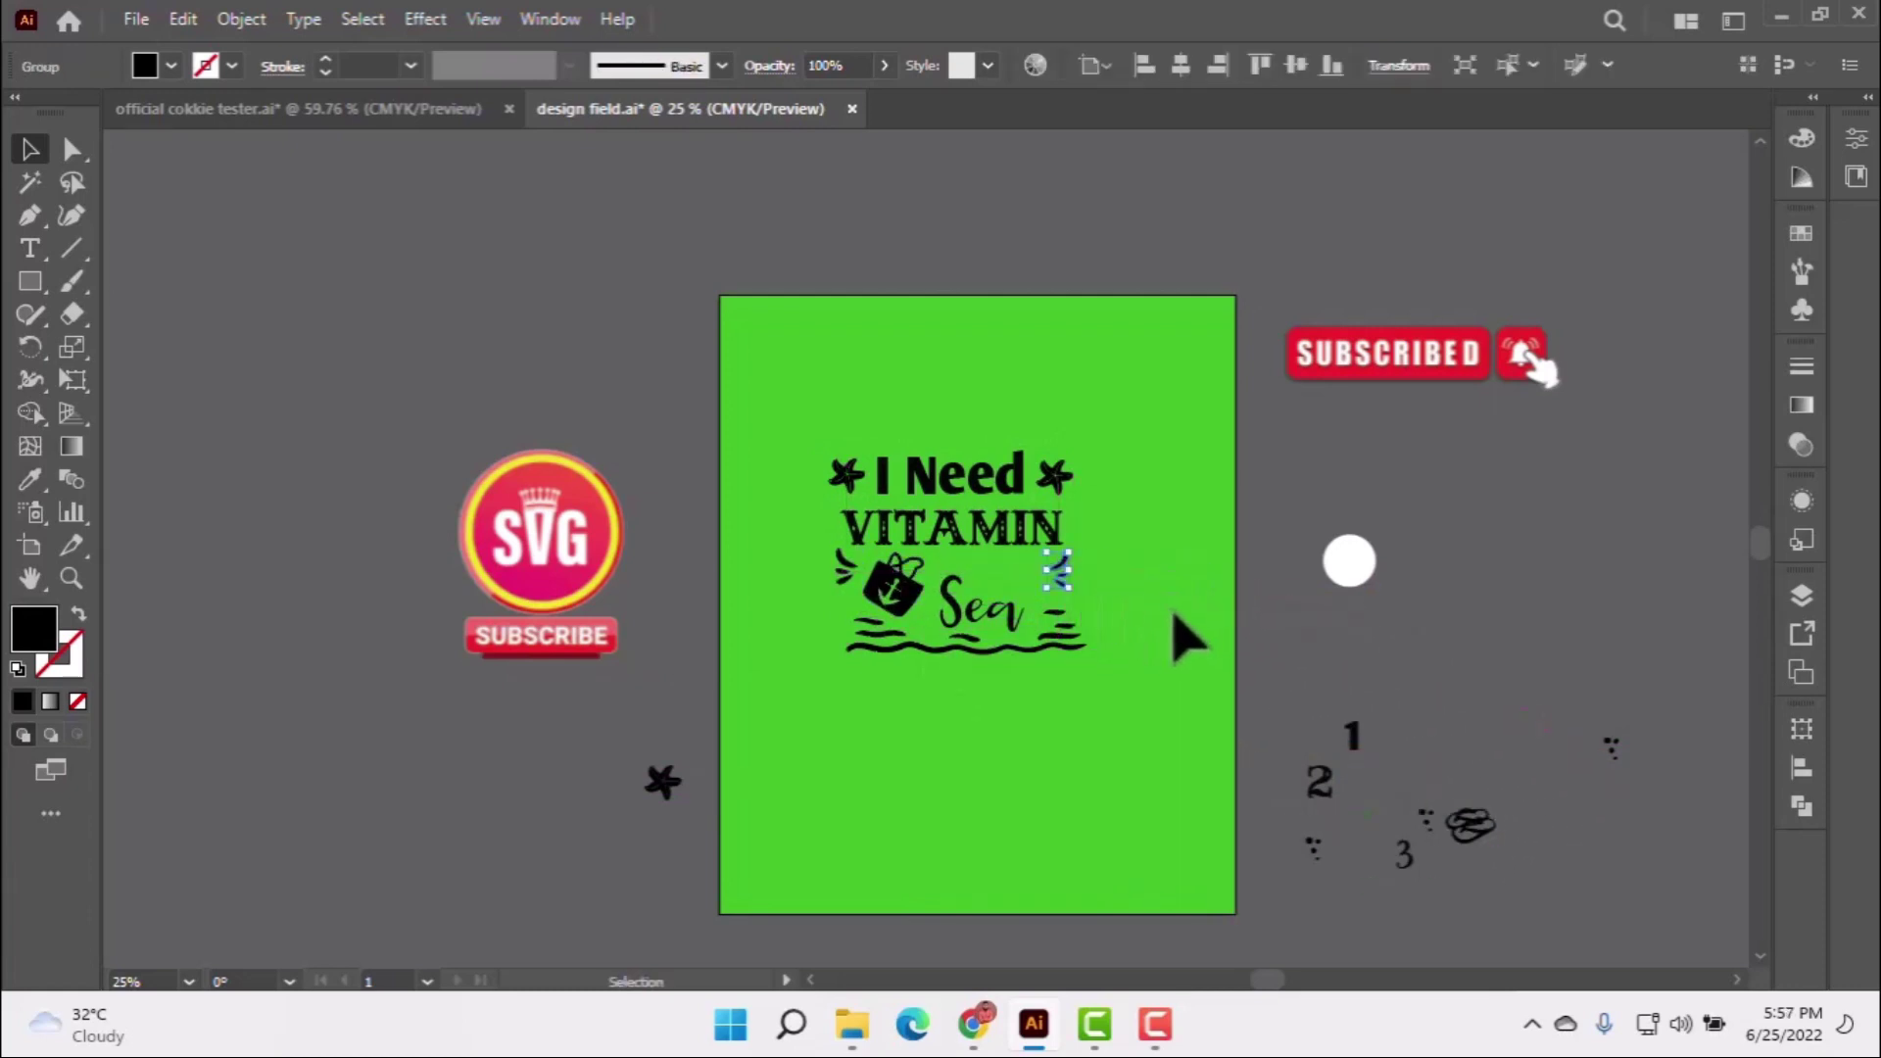
Place the flip-flops above the end of "Sea", beside the right splash mark.
mouse_move(1481, 831)
mouse_down()
mouse_move(1493, 861)
mouse_move(1127, 676)
mouse_move(1018, 585)
mouse_move(1046, 555)
mouse_up()
scroll(1054, 731, up, 1)
click(1031, 549)
click(1201, 697)
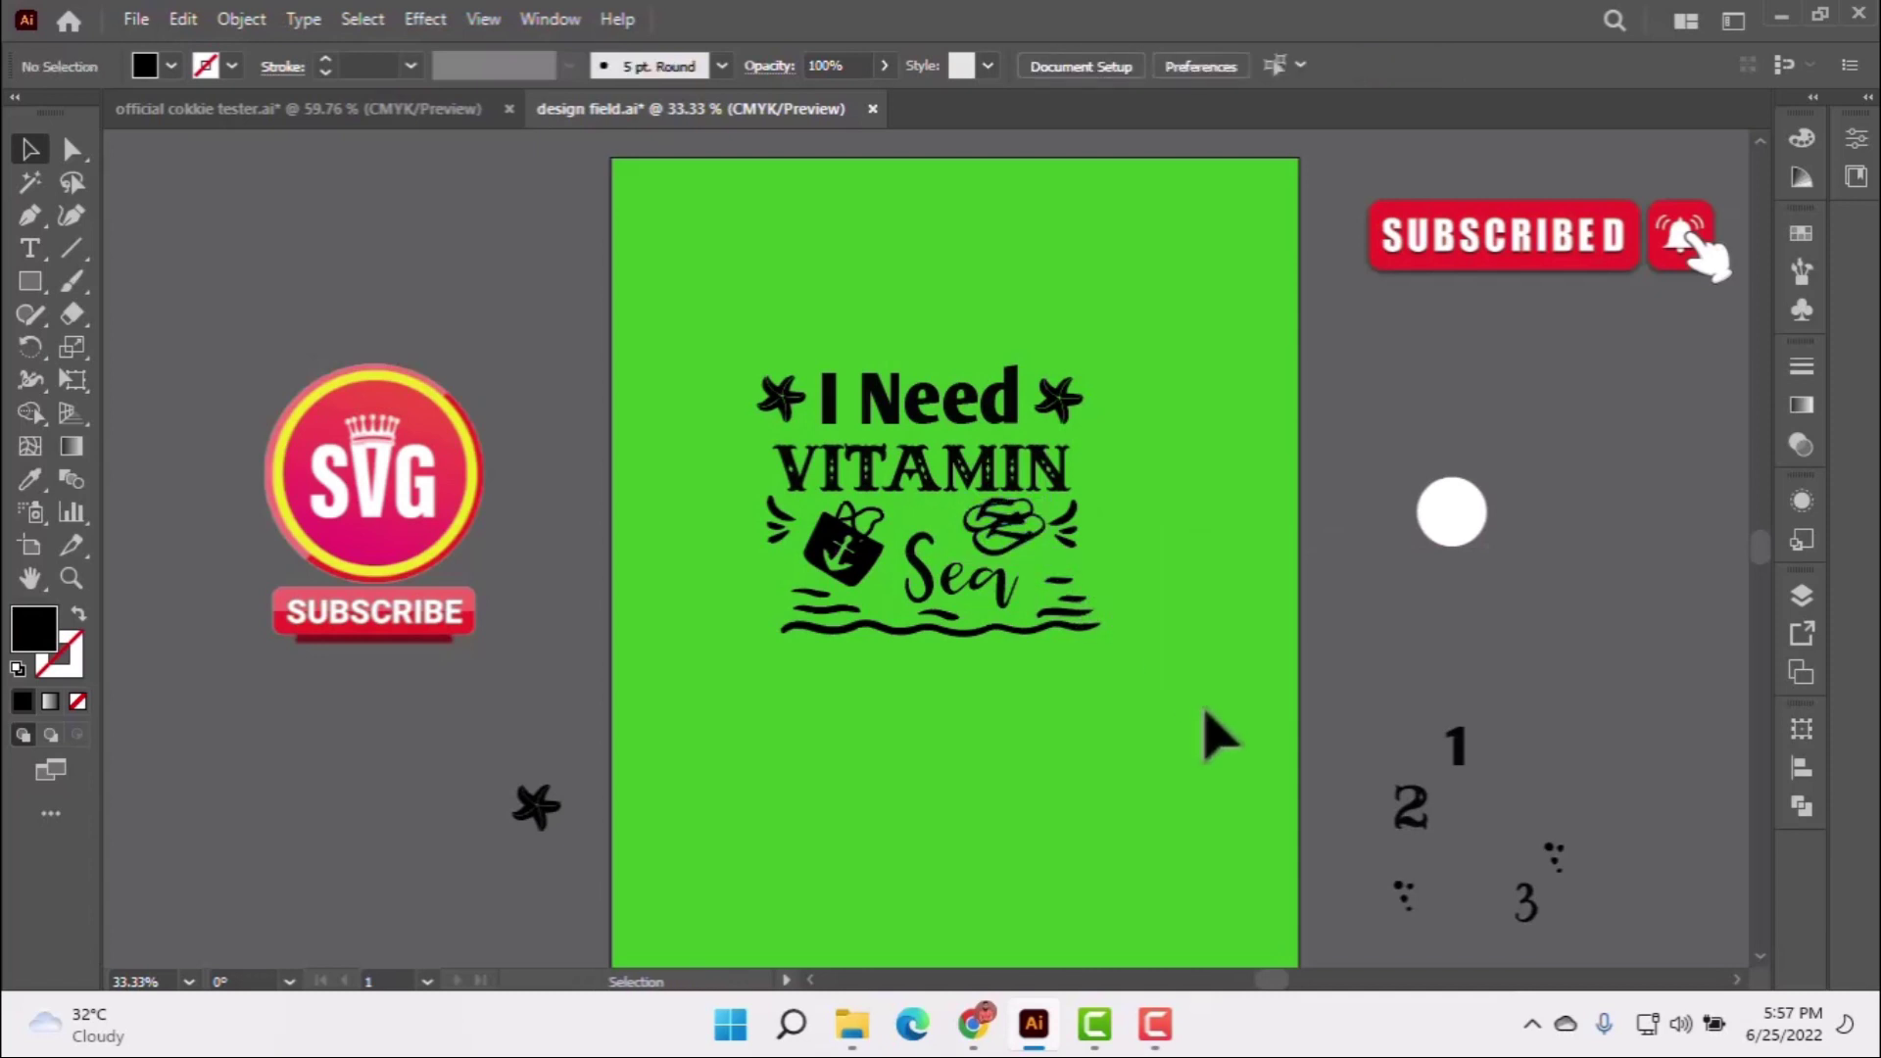
Place the dot clusters between the bag and flip-flops, below the left splash mark, and to the right of "Sea".
mouse_move(1414, 903)
mouse_down()
mouse_move(1084, 663)
mouse_move(991, 538)
mouse_move(946, 536)
mouse_move(965, 567)
mouse_up()
click(1377, 828)
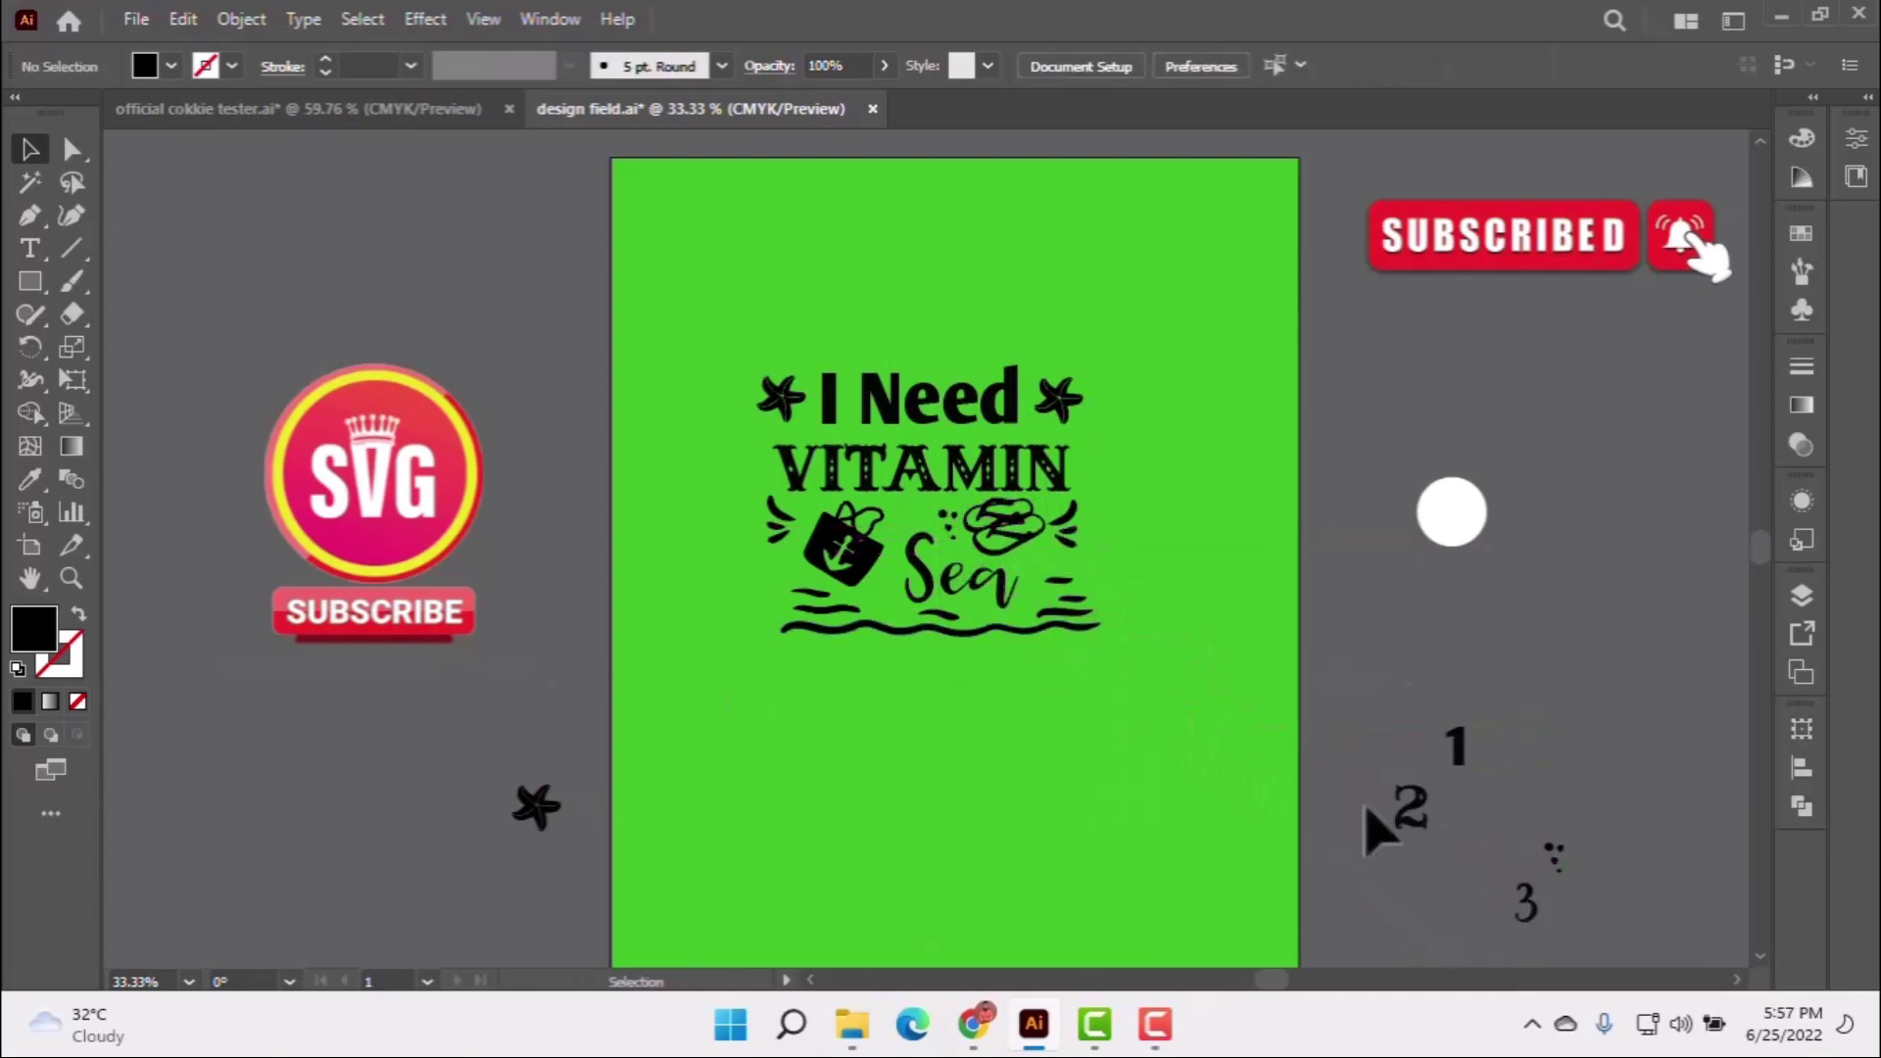
drag(1551, 854, 789, 565)
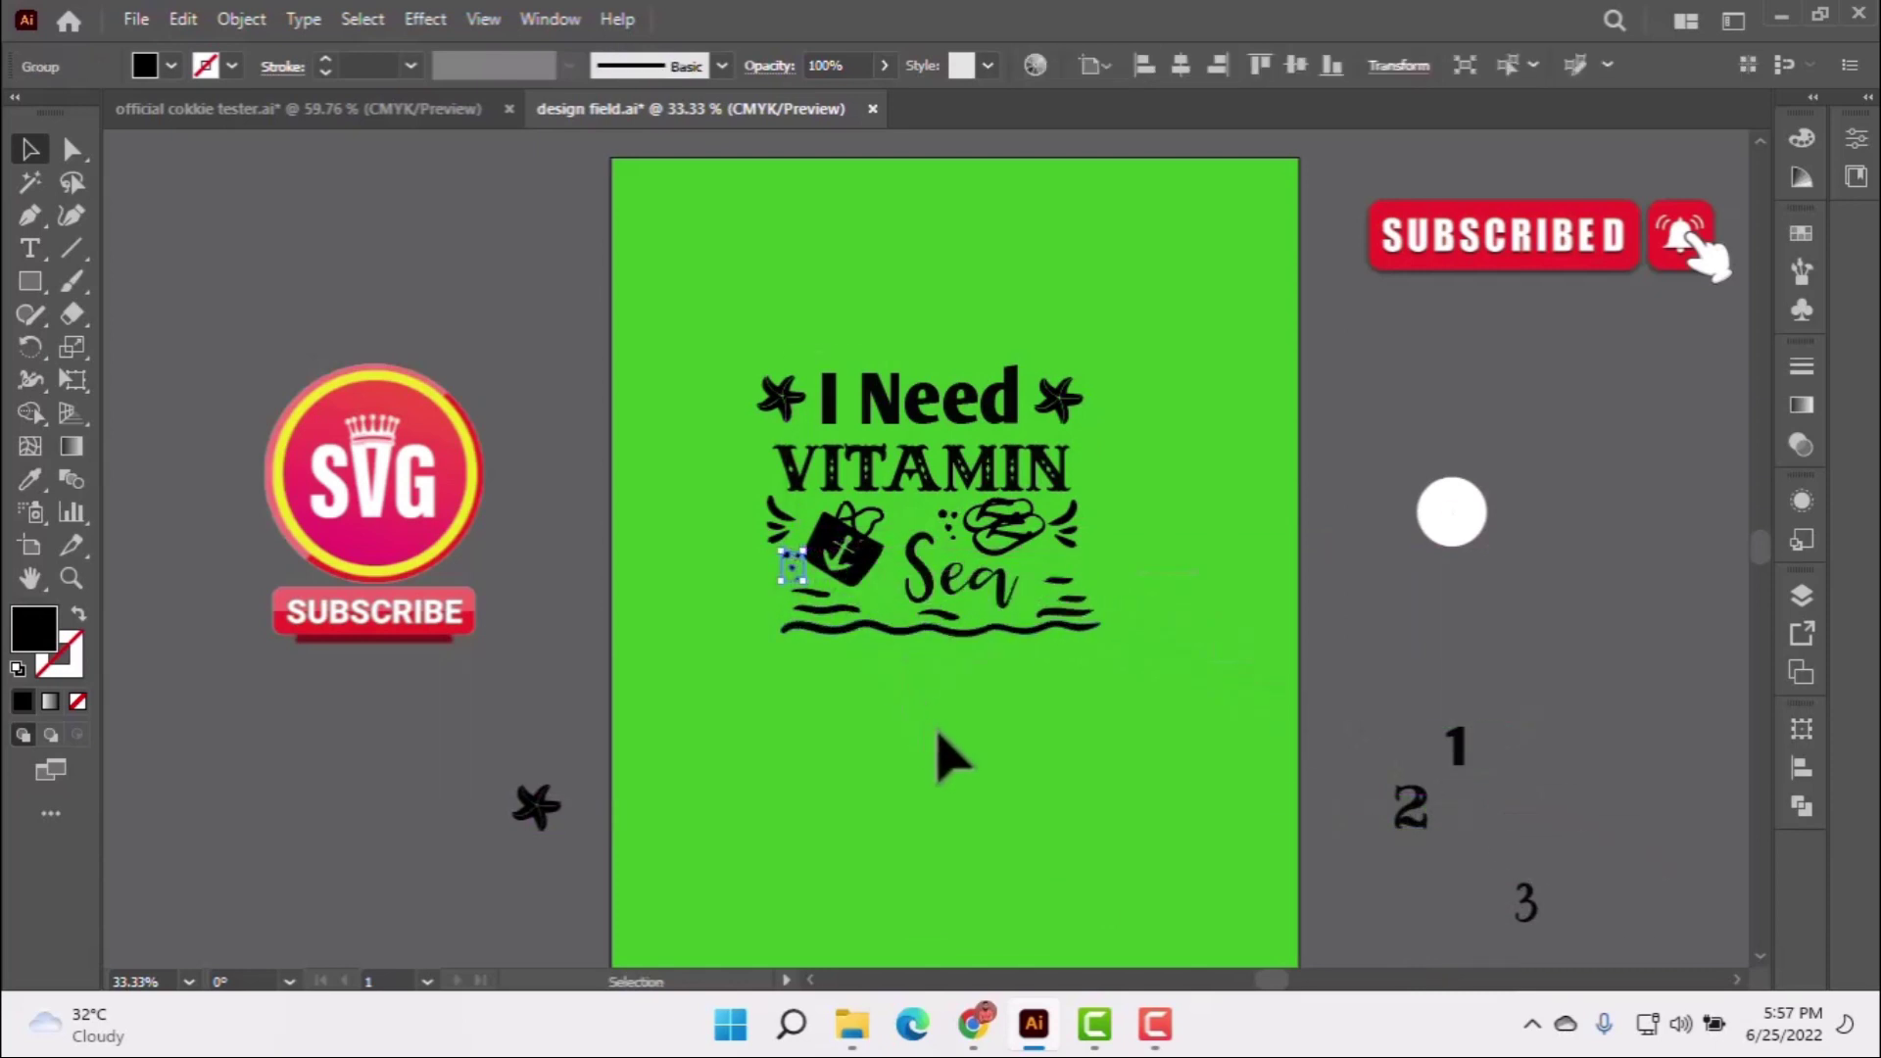
click(929, 549)
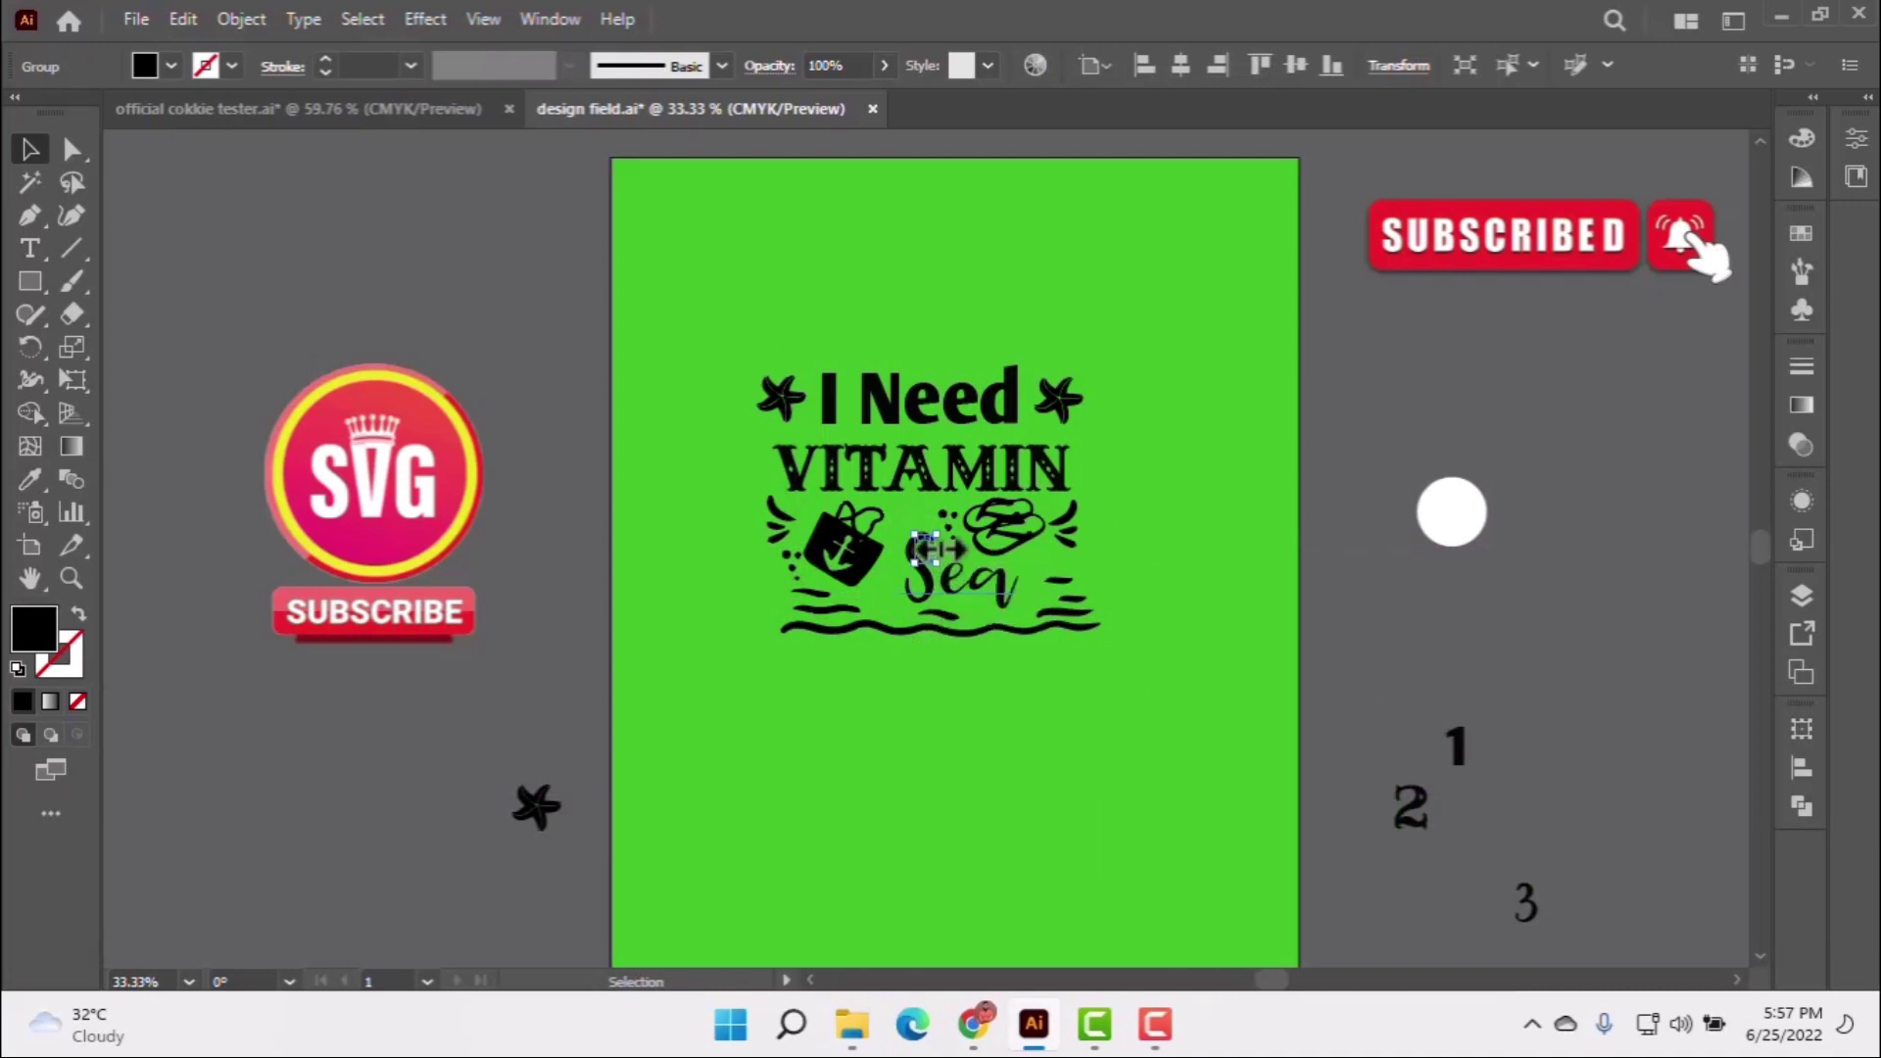
drag(928, 548, 1044, 591)
click(1045, 722)
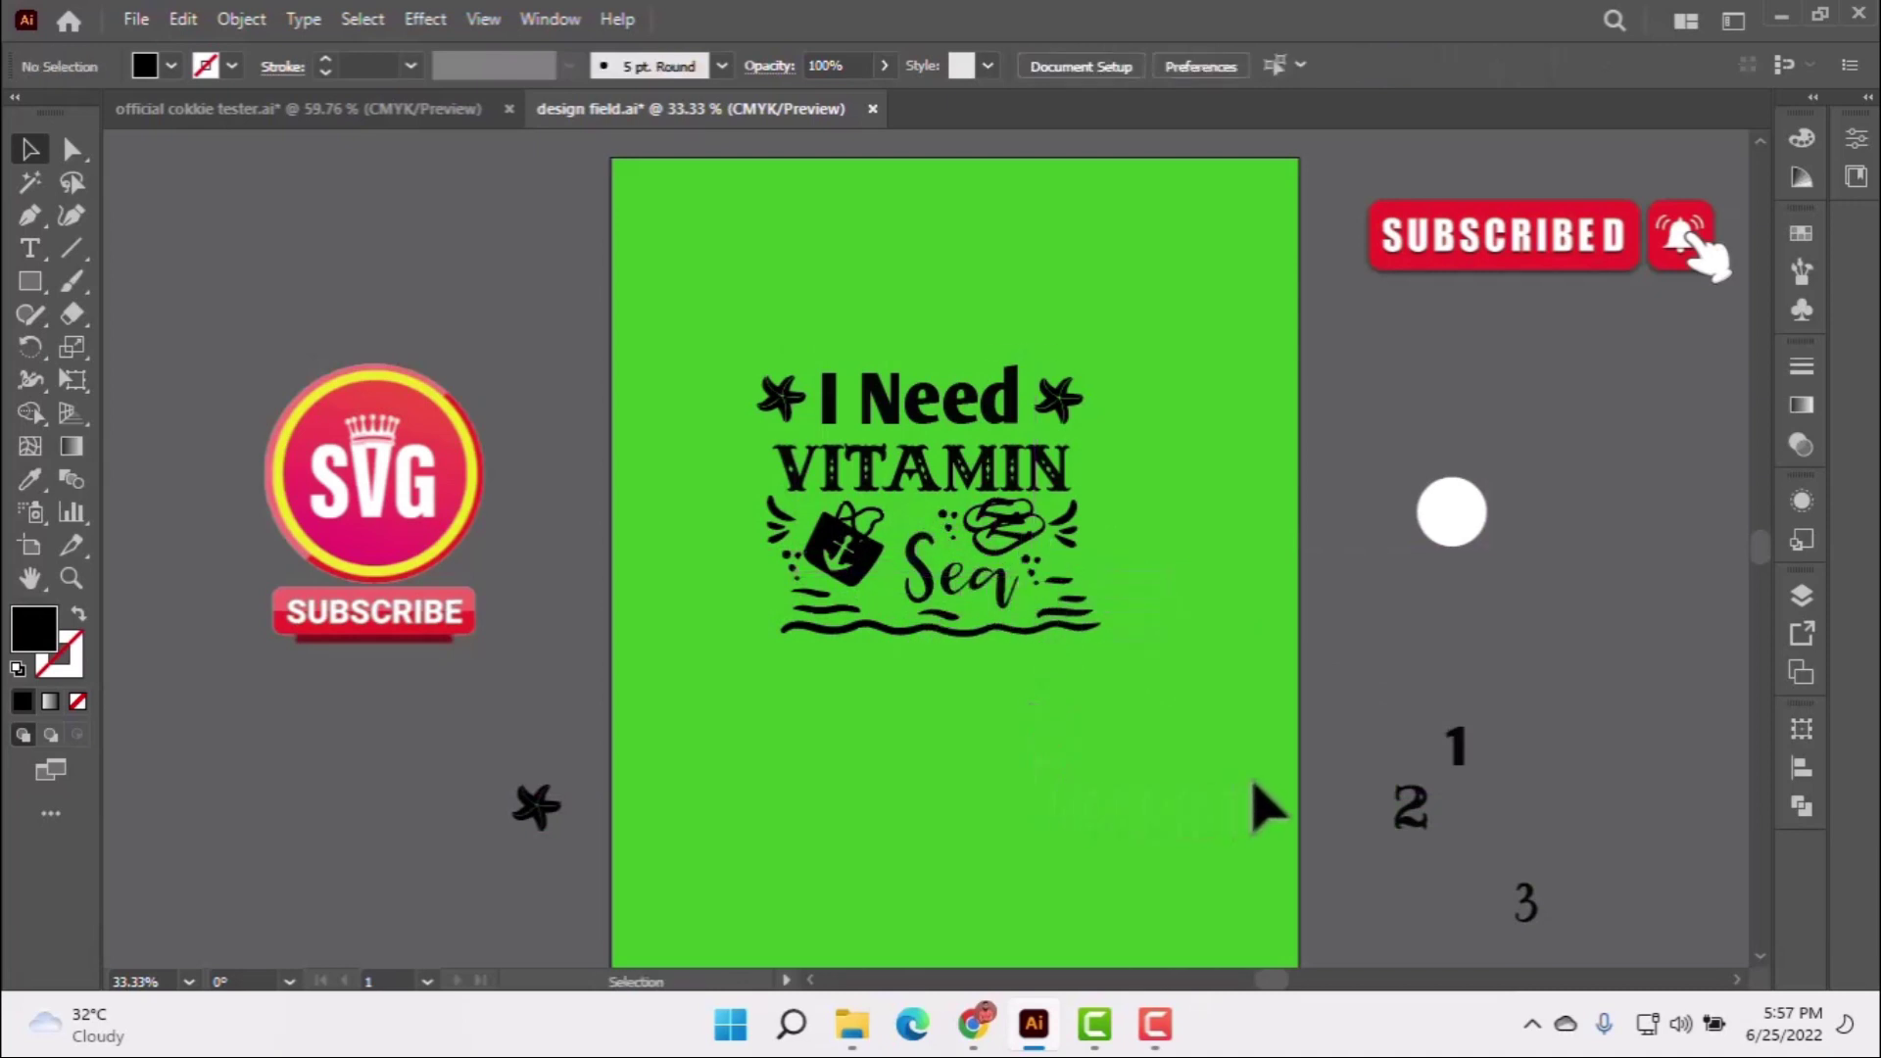
Shift the wavy lines slightly left to centre them and adjust the position of the left splash mark.
scroll(1249, 798, down, 1)
scroll(1249, 798, up, 1)
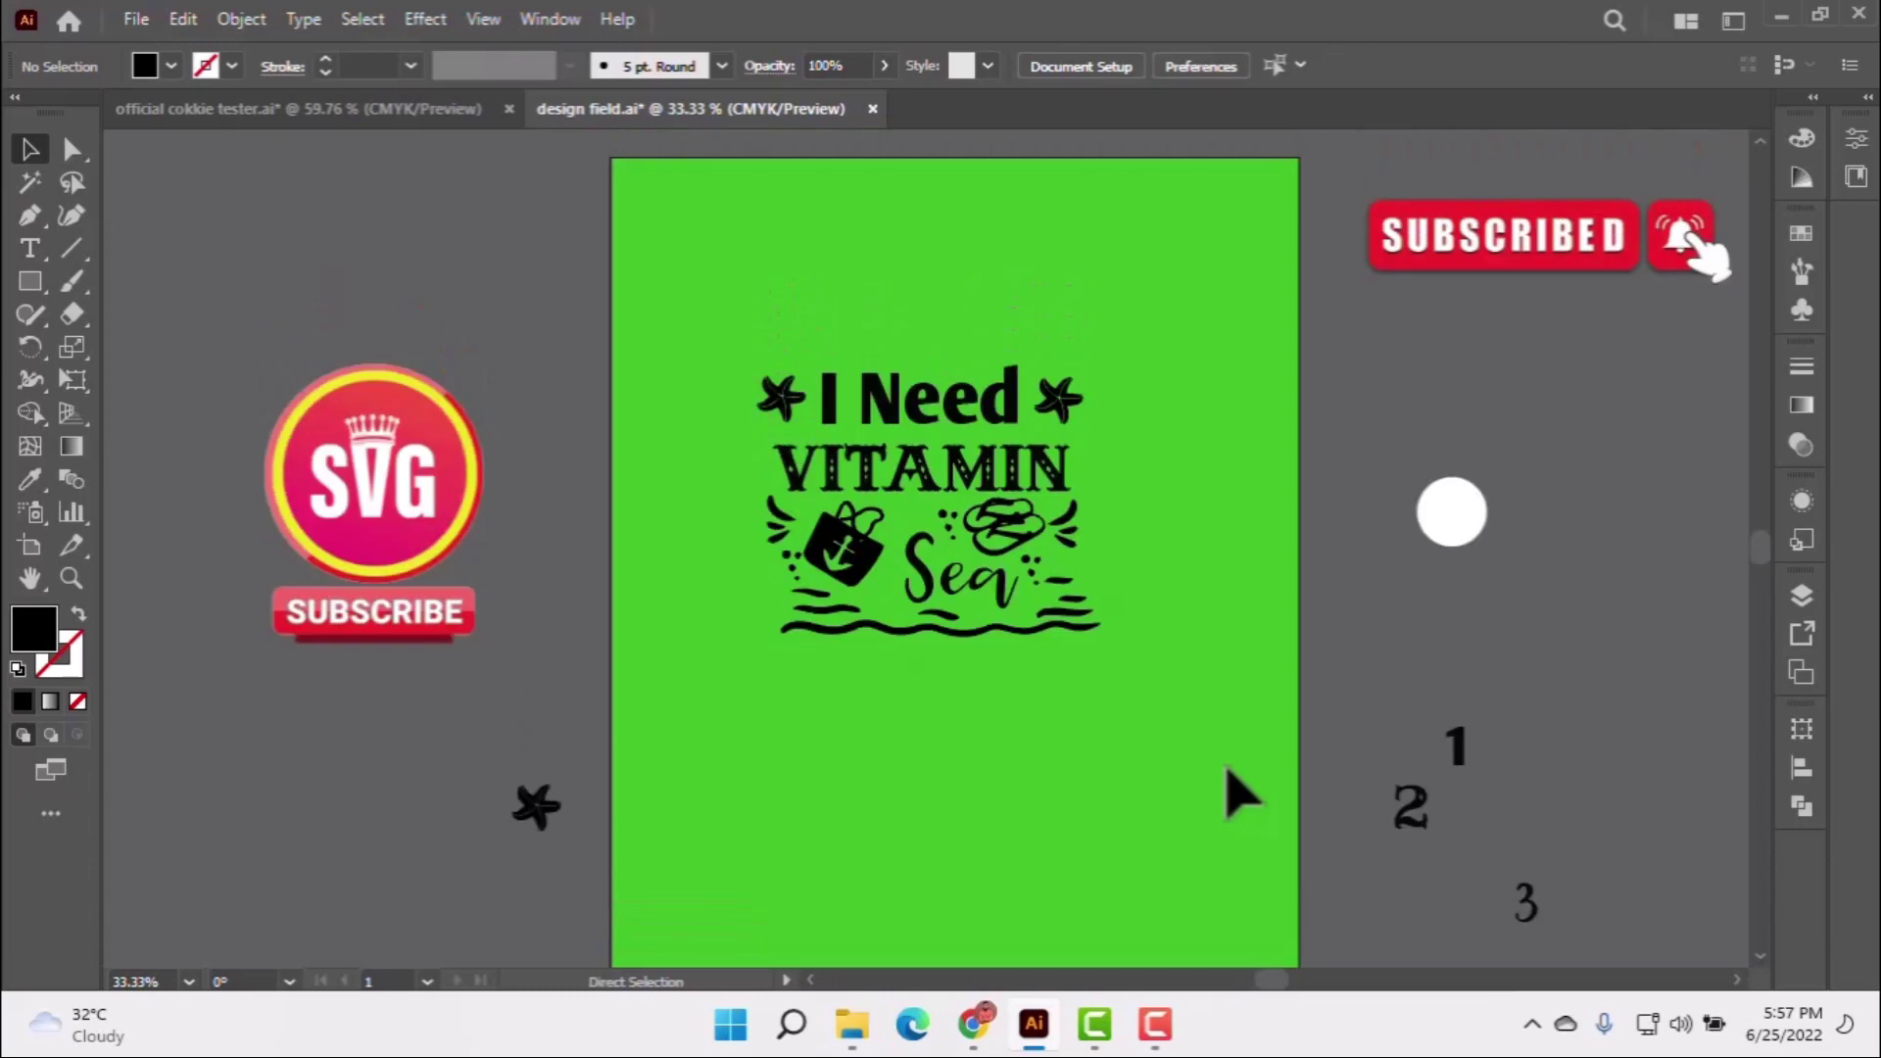
scroll(1242, 795, down, 1)
mouse_move(864, 627)
mouse_down()
mouse_move(833, 627)
mouse_move(838, 610)
mouse_move(836, 632)
mouse_up()
drag(818, 519, 766, 493)
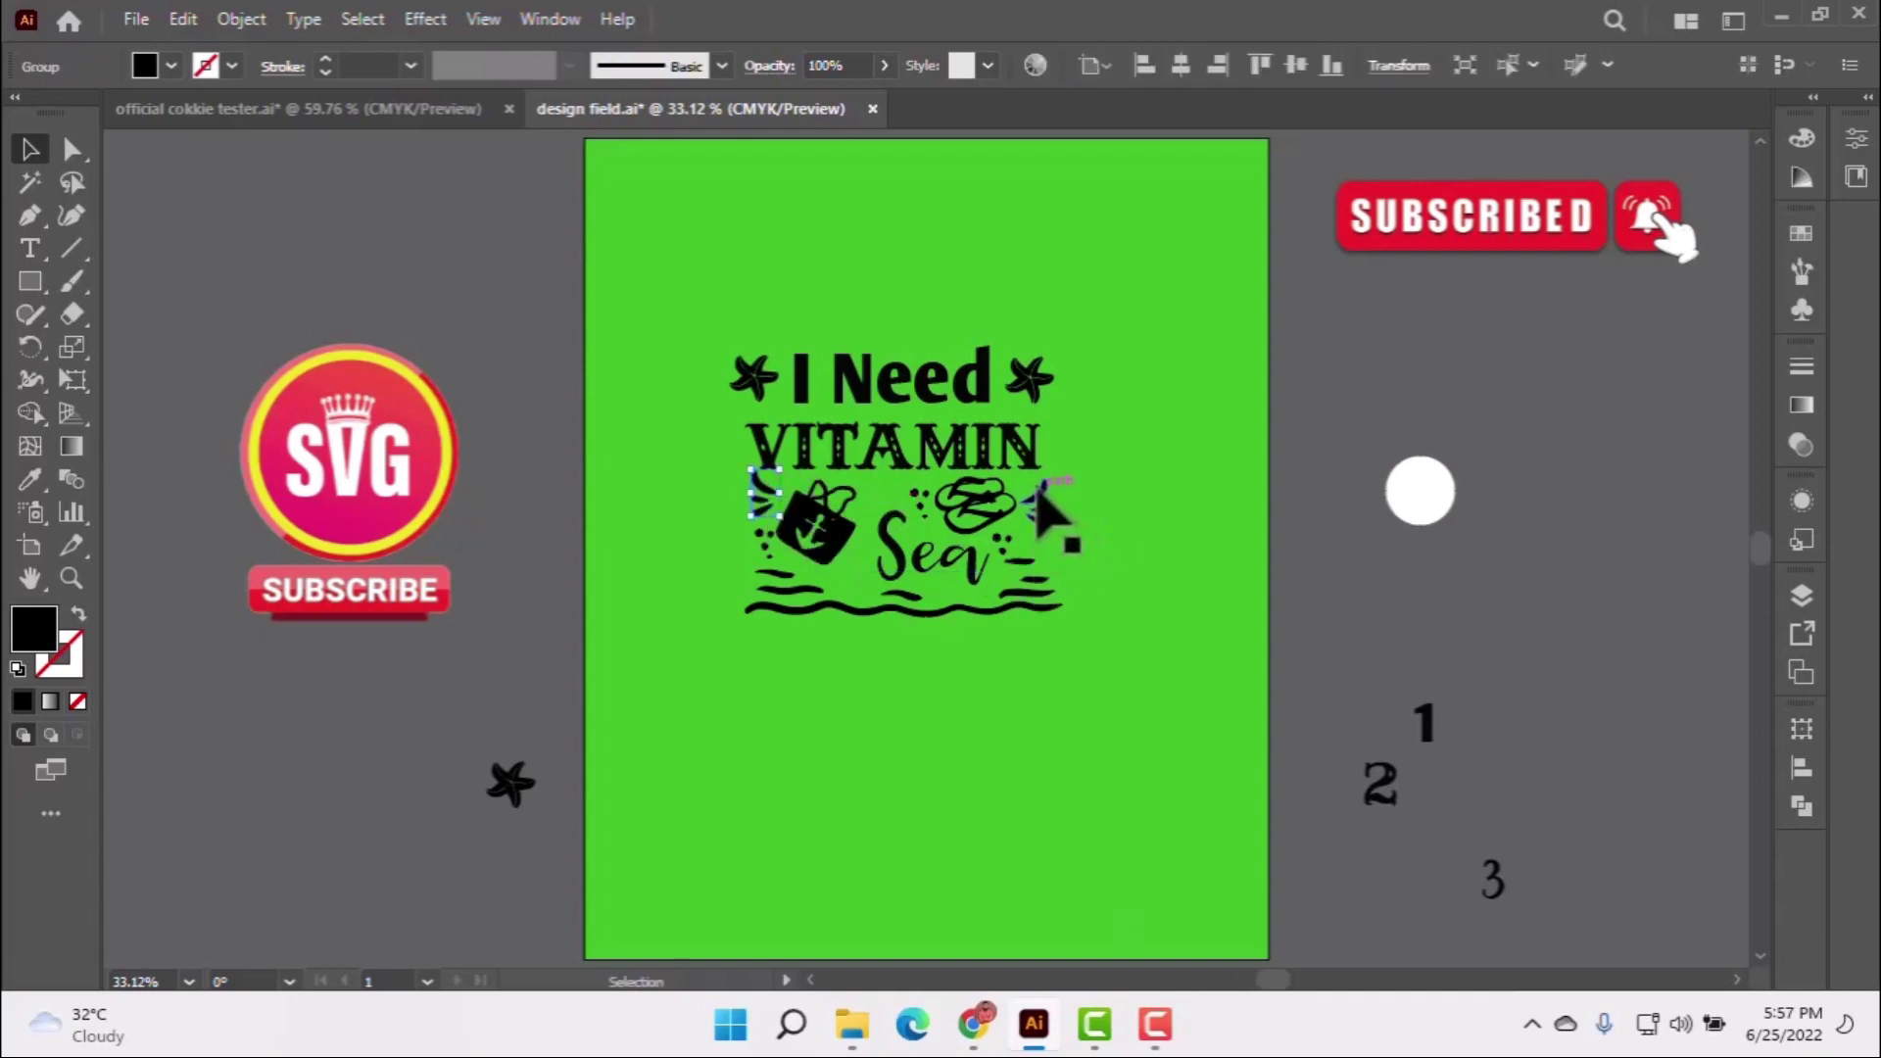
Recolour the whole "I Need VITAMIN Sea" design, including its beach graphics, white by sampling the white circle beside the artboard.
click(1144, 725)
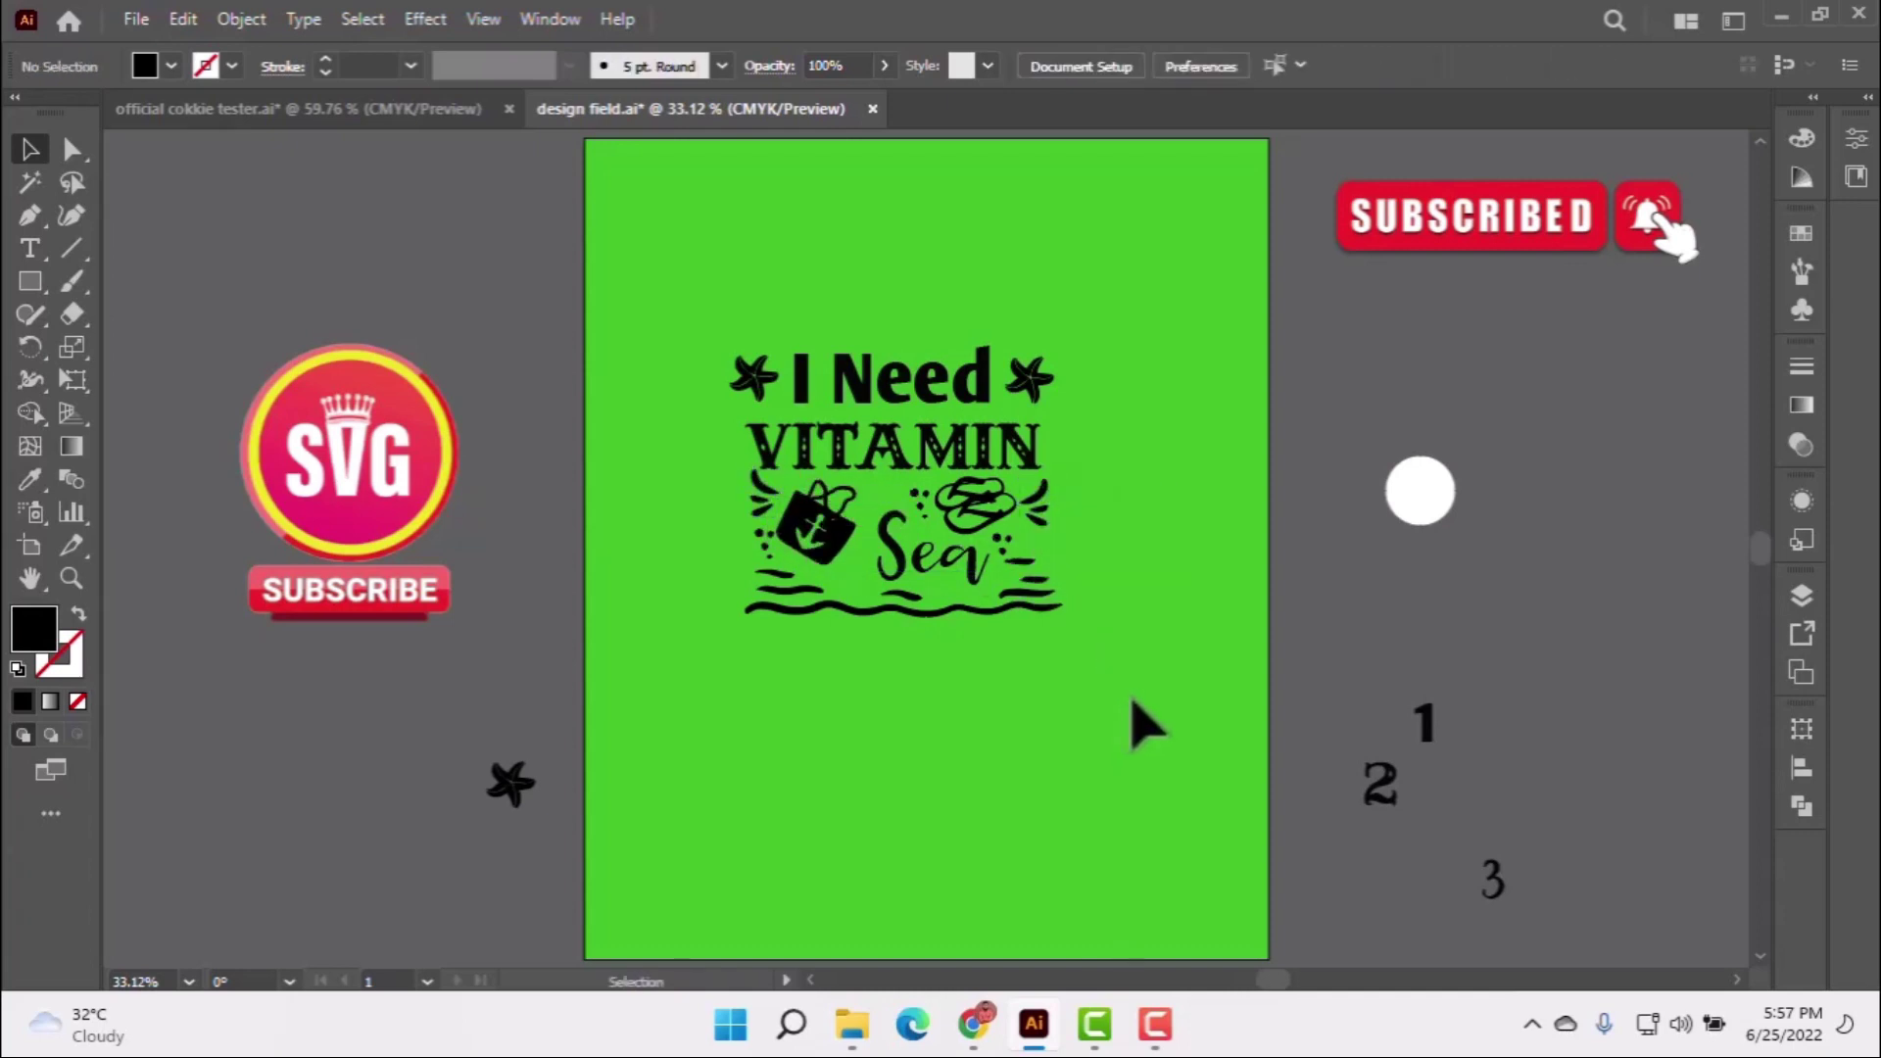
drag(658, 349, 764, 412)
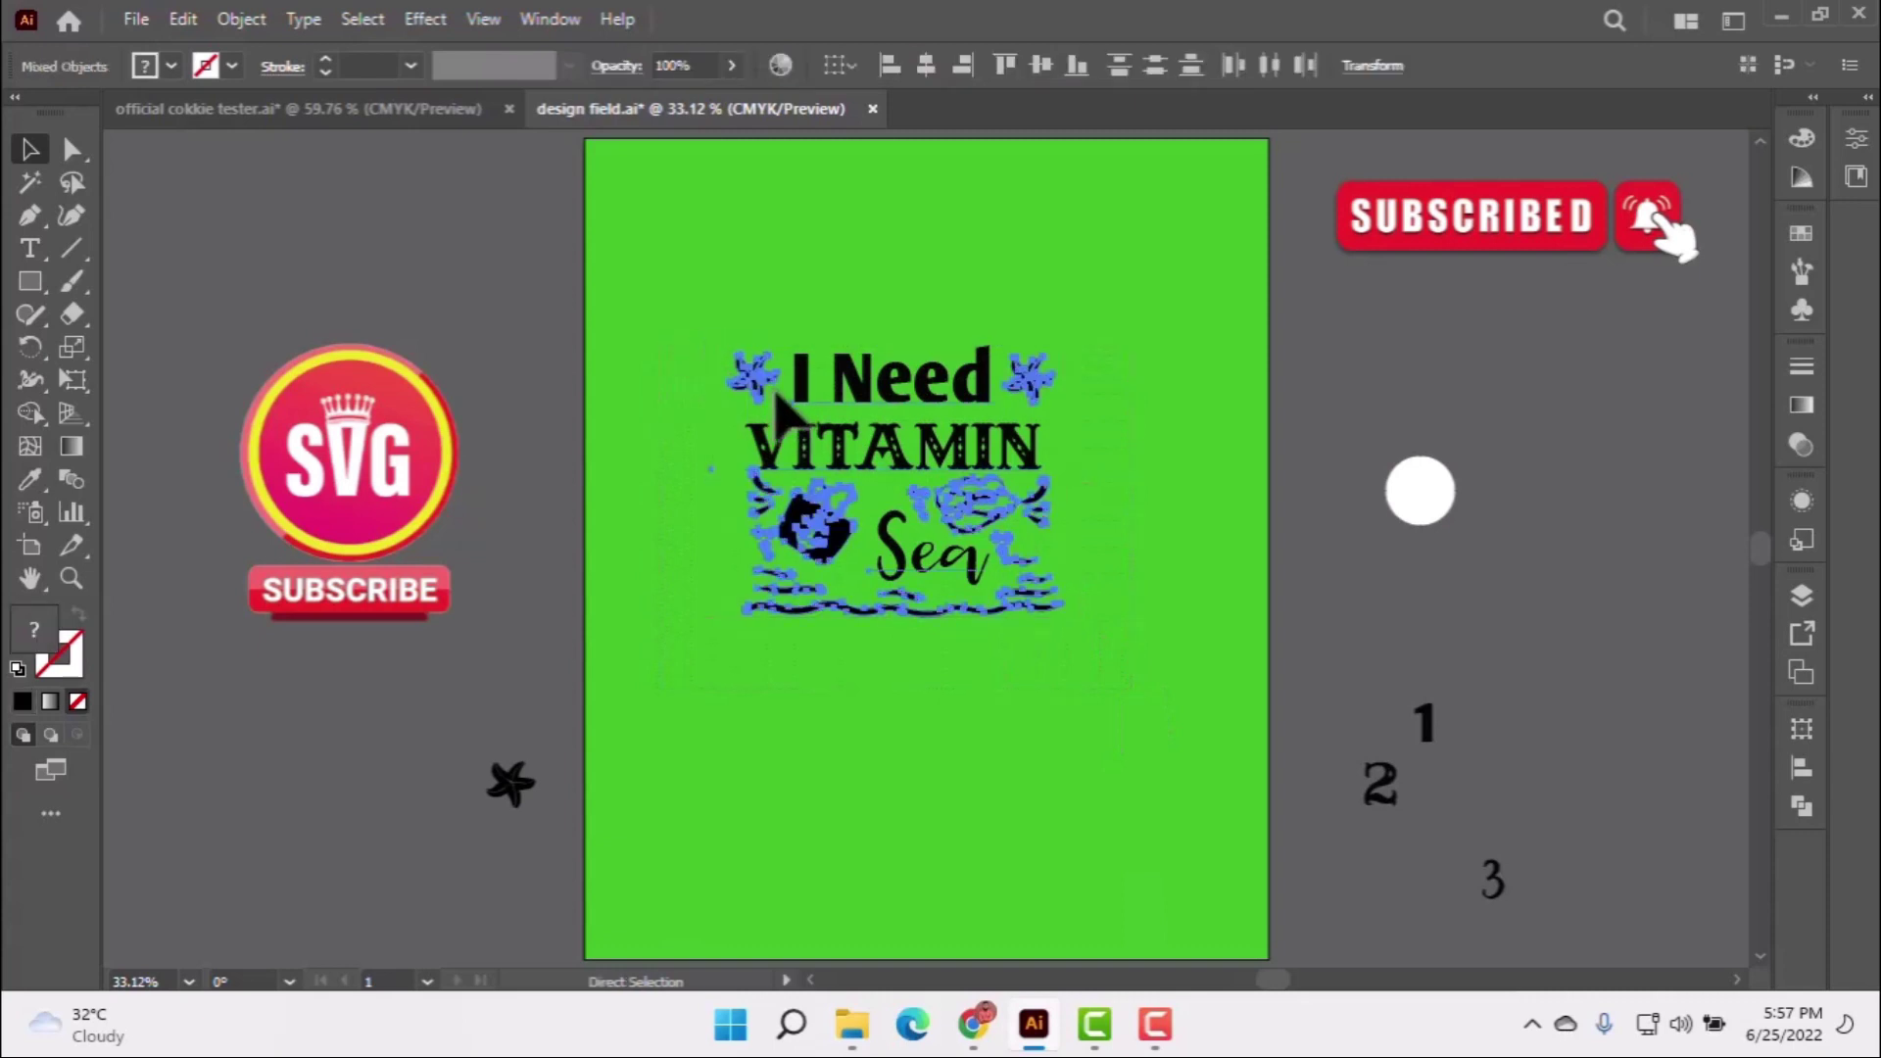
click(1400, 495)
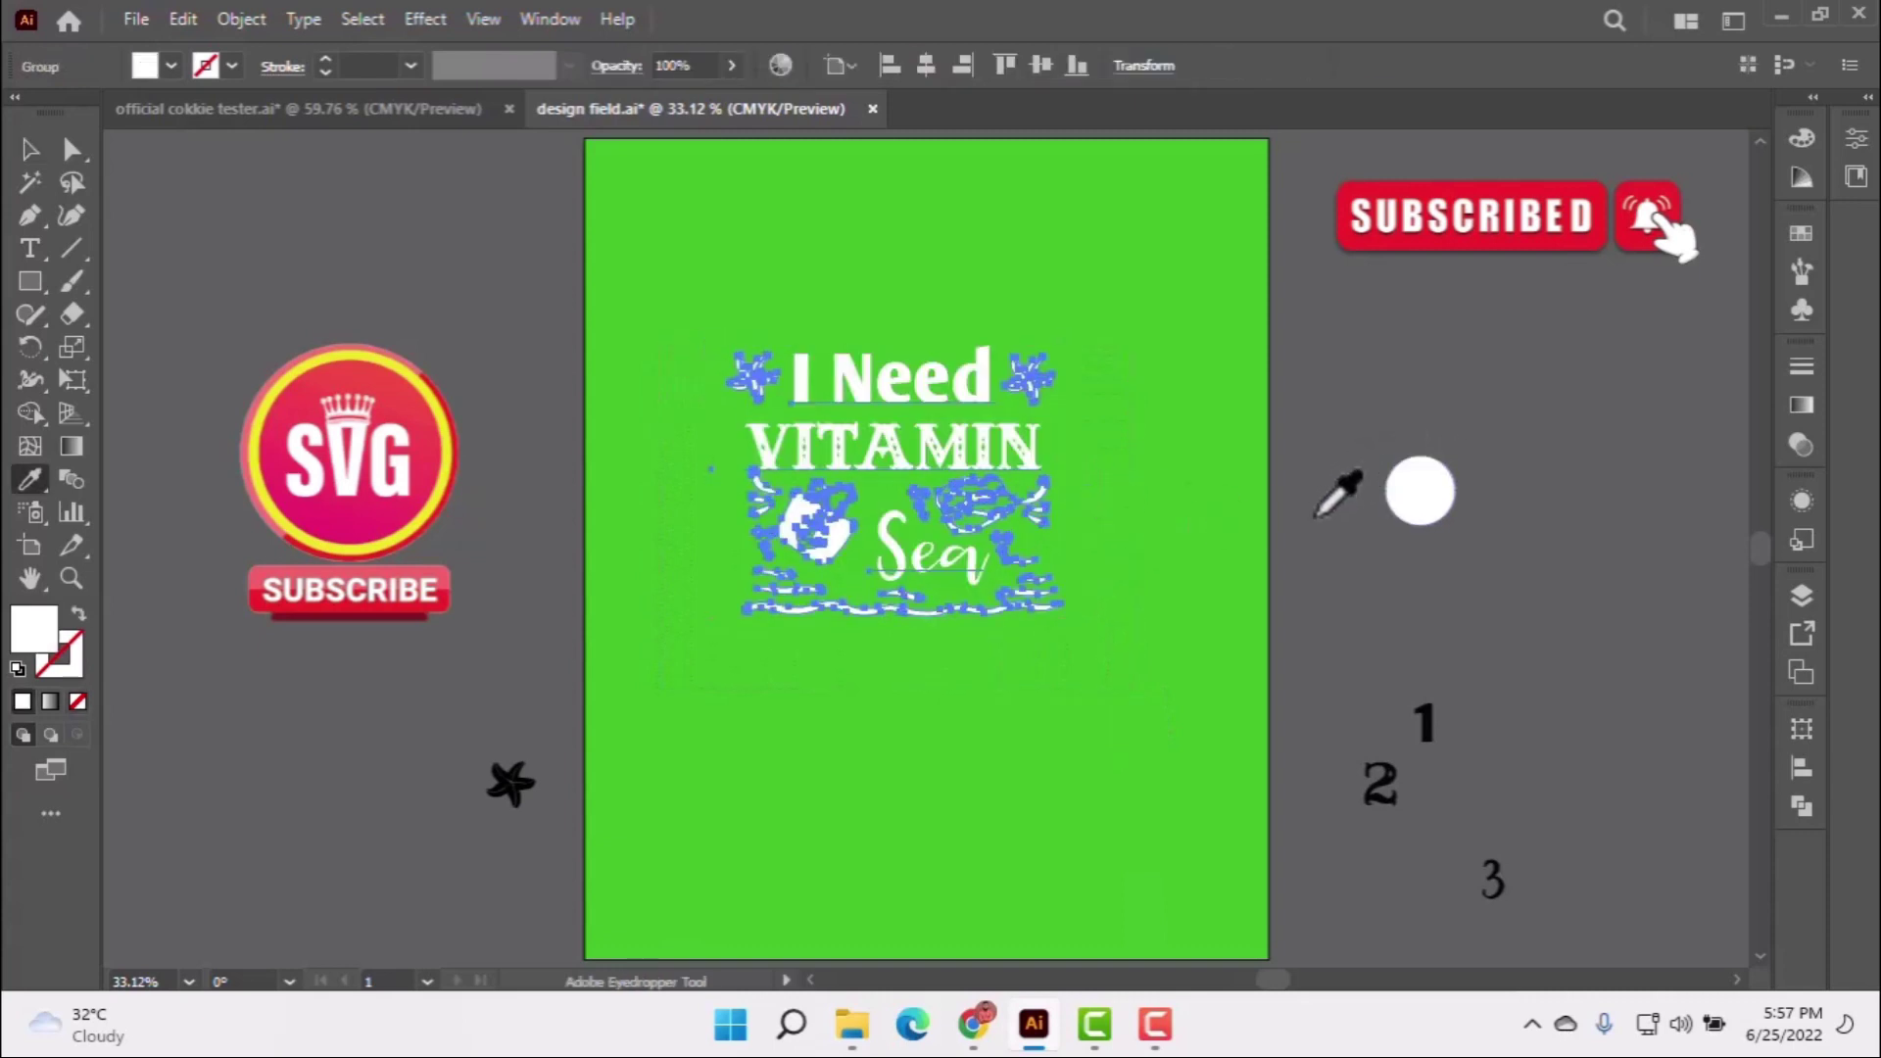
key(v)
Move the whole white design into the "official cokkie tester.ai" document and scale it down to fit inside the rounded white frame.
click(1166, 700)
click(701, 336)
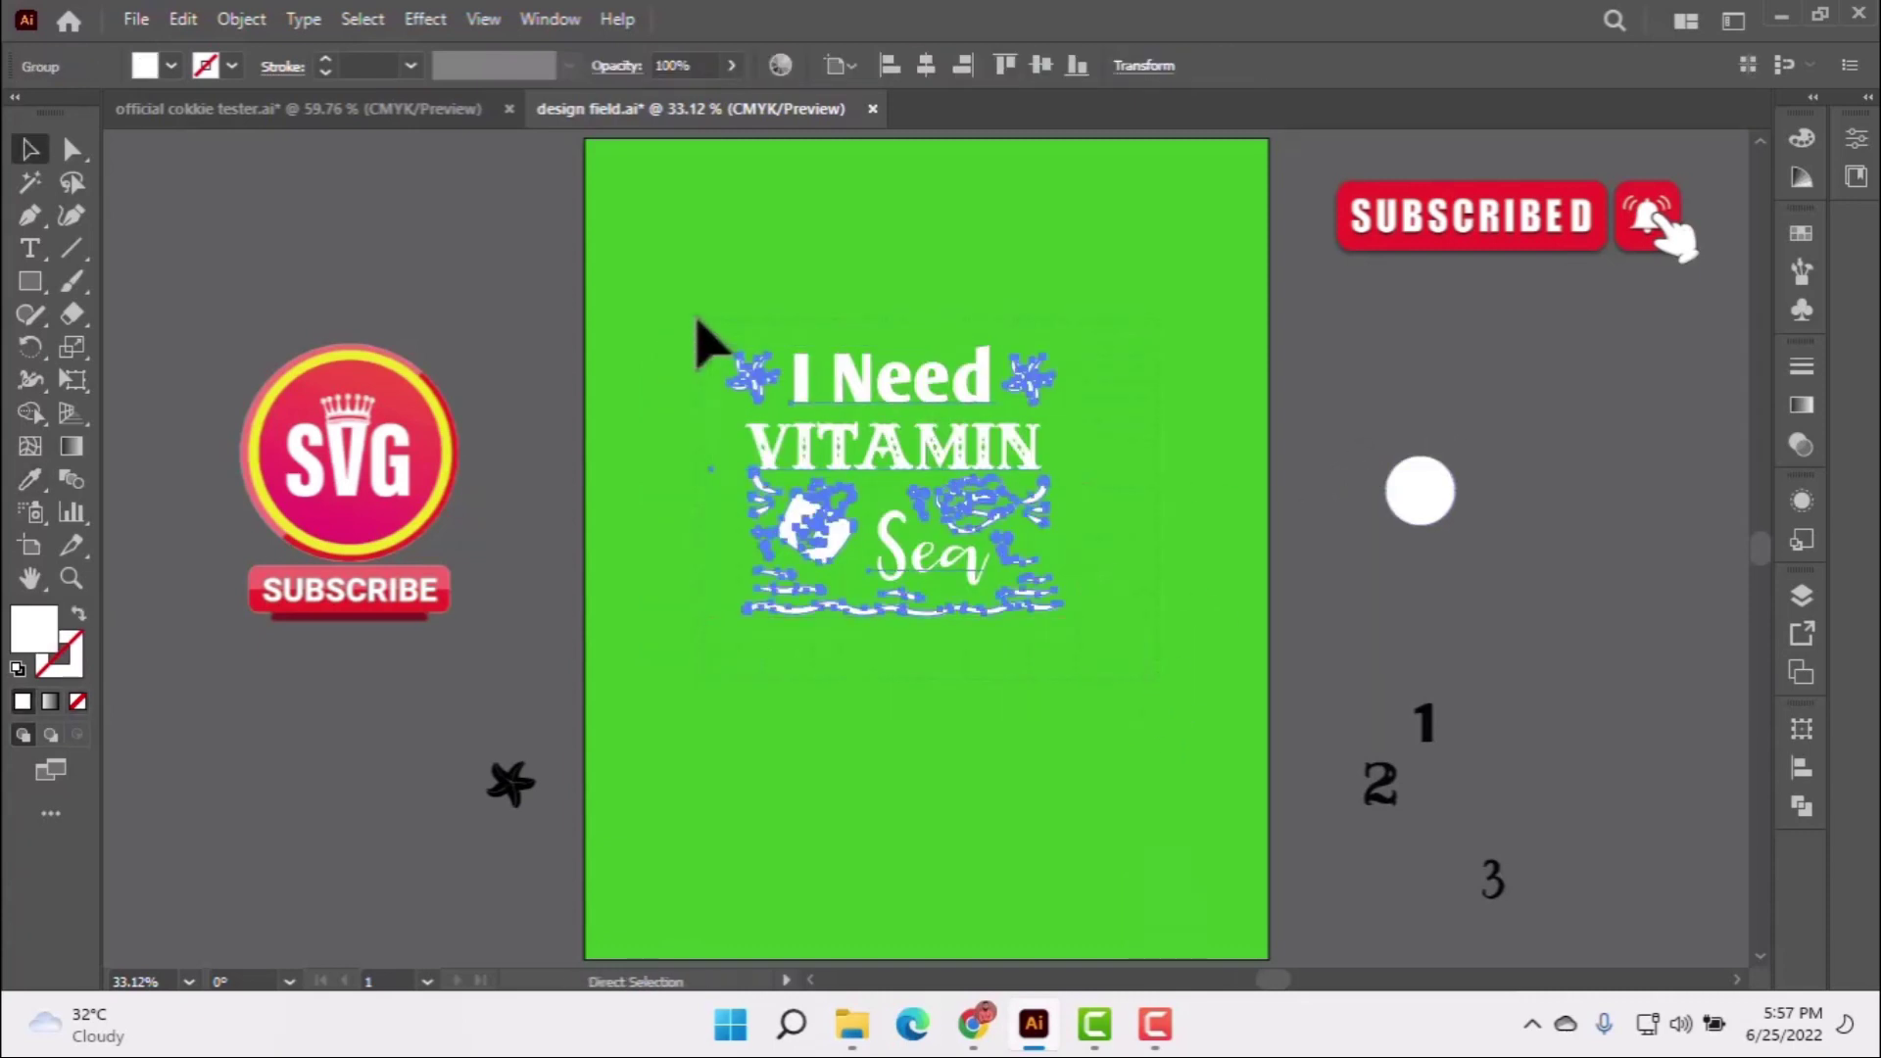
key(ctrl+x)
click(372, 110)
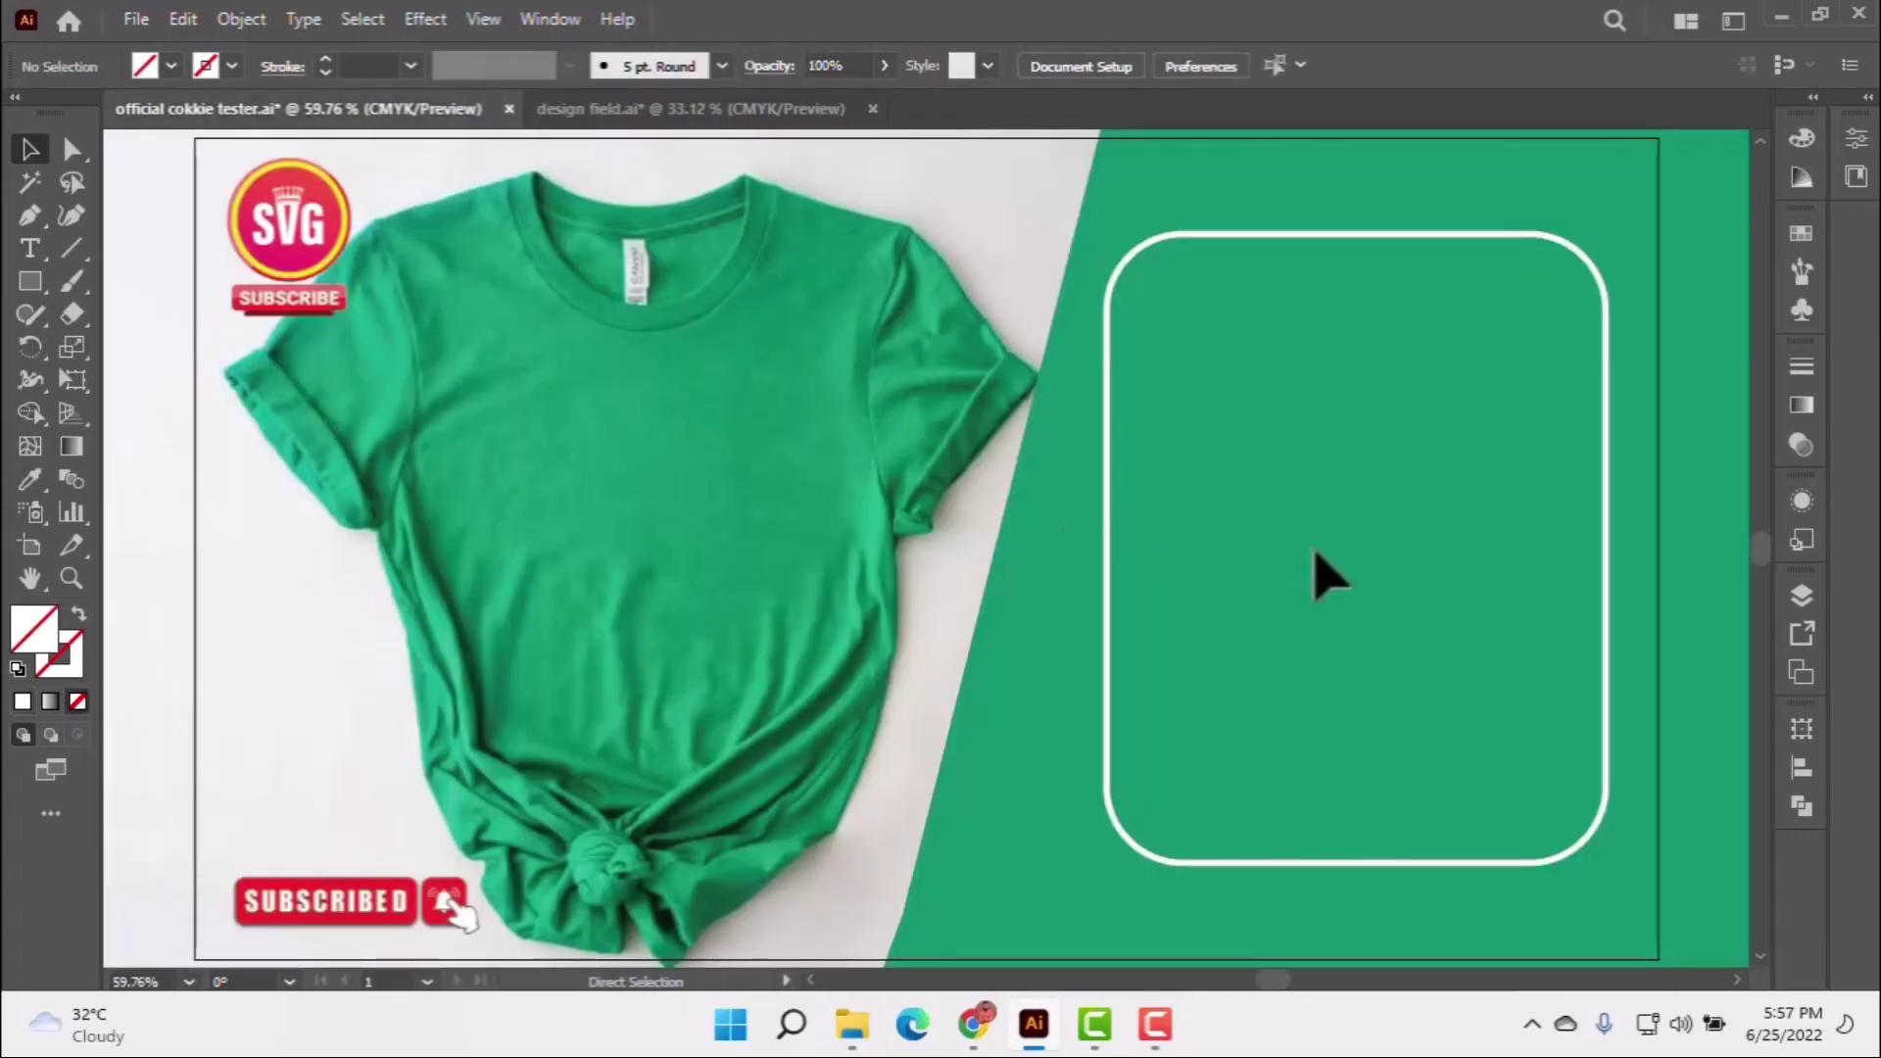
key(ctrl+v)
drag(1224, 798, 1567, 636)
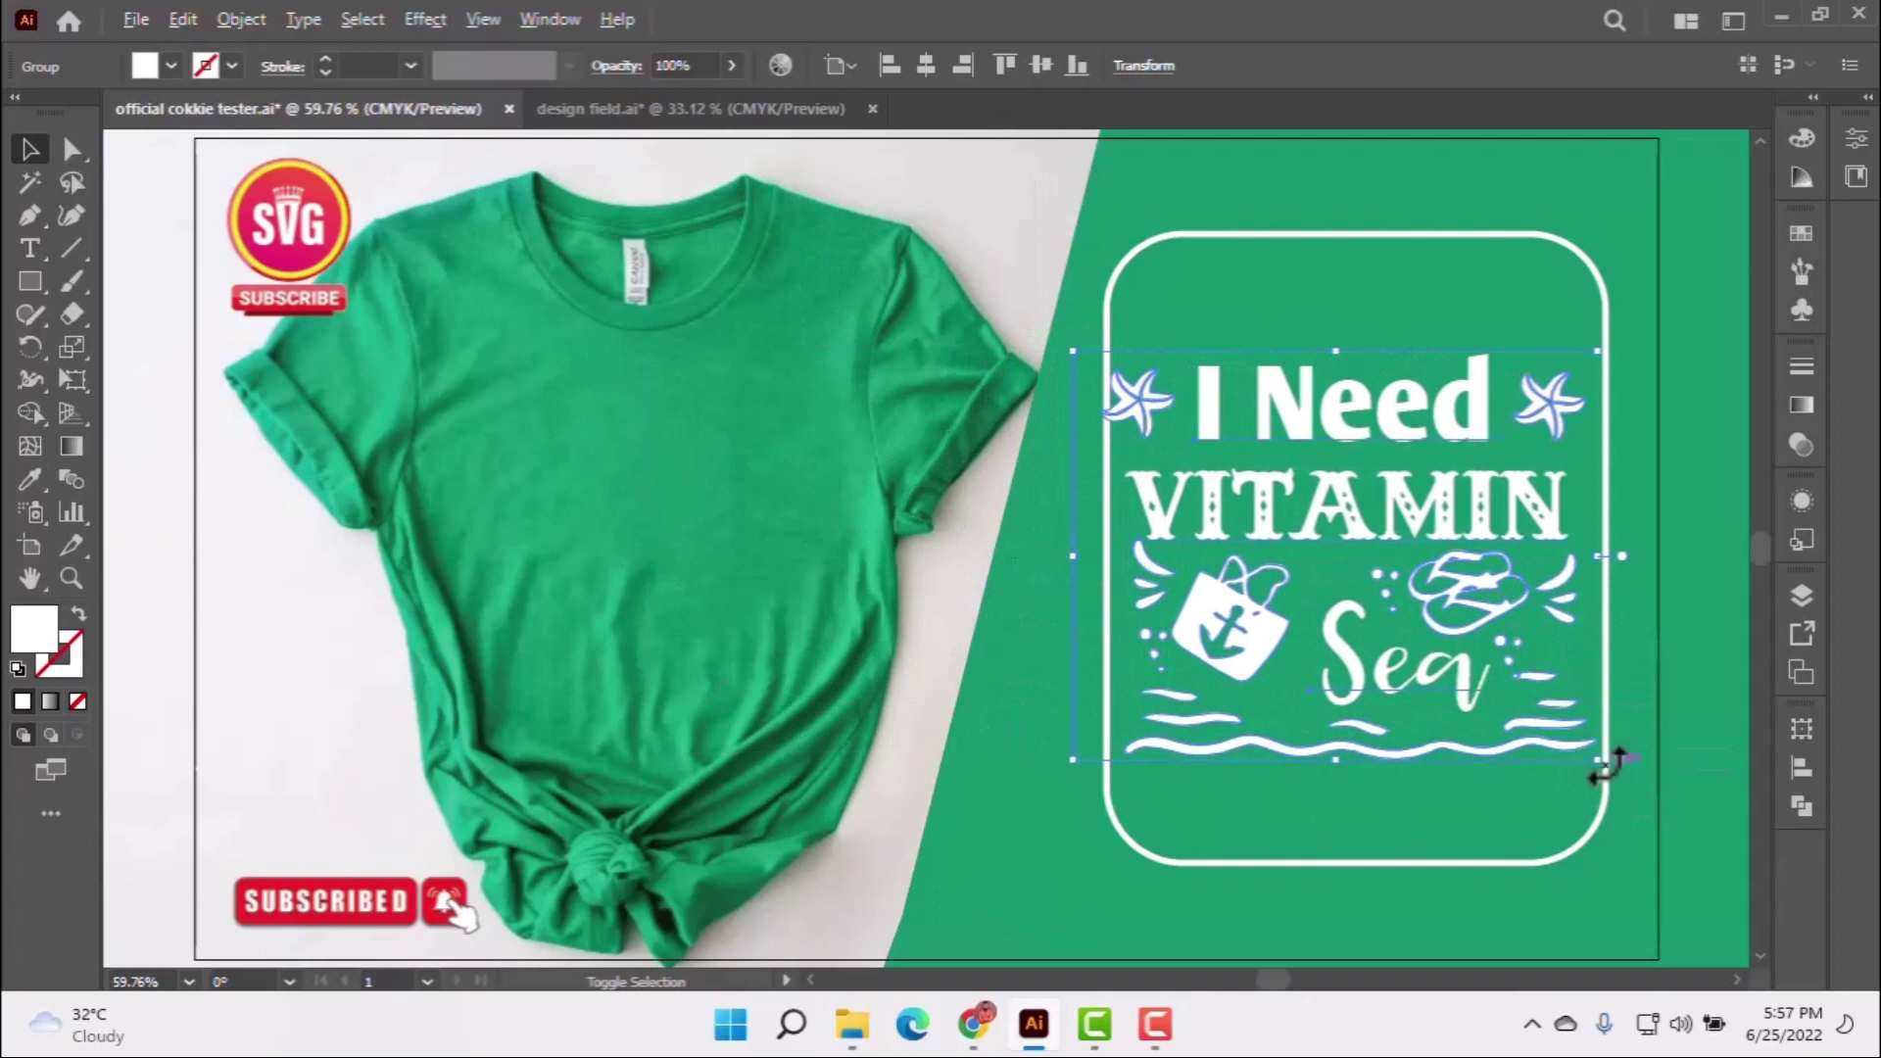
drag(1601, 769, 1457, 722)
Duplicate the framed design, then shrink the copy and position it on the chest of the green T-shirt.
key(ctrl+c)
key(ctrl+v)
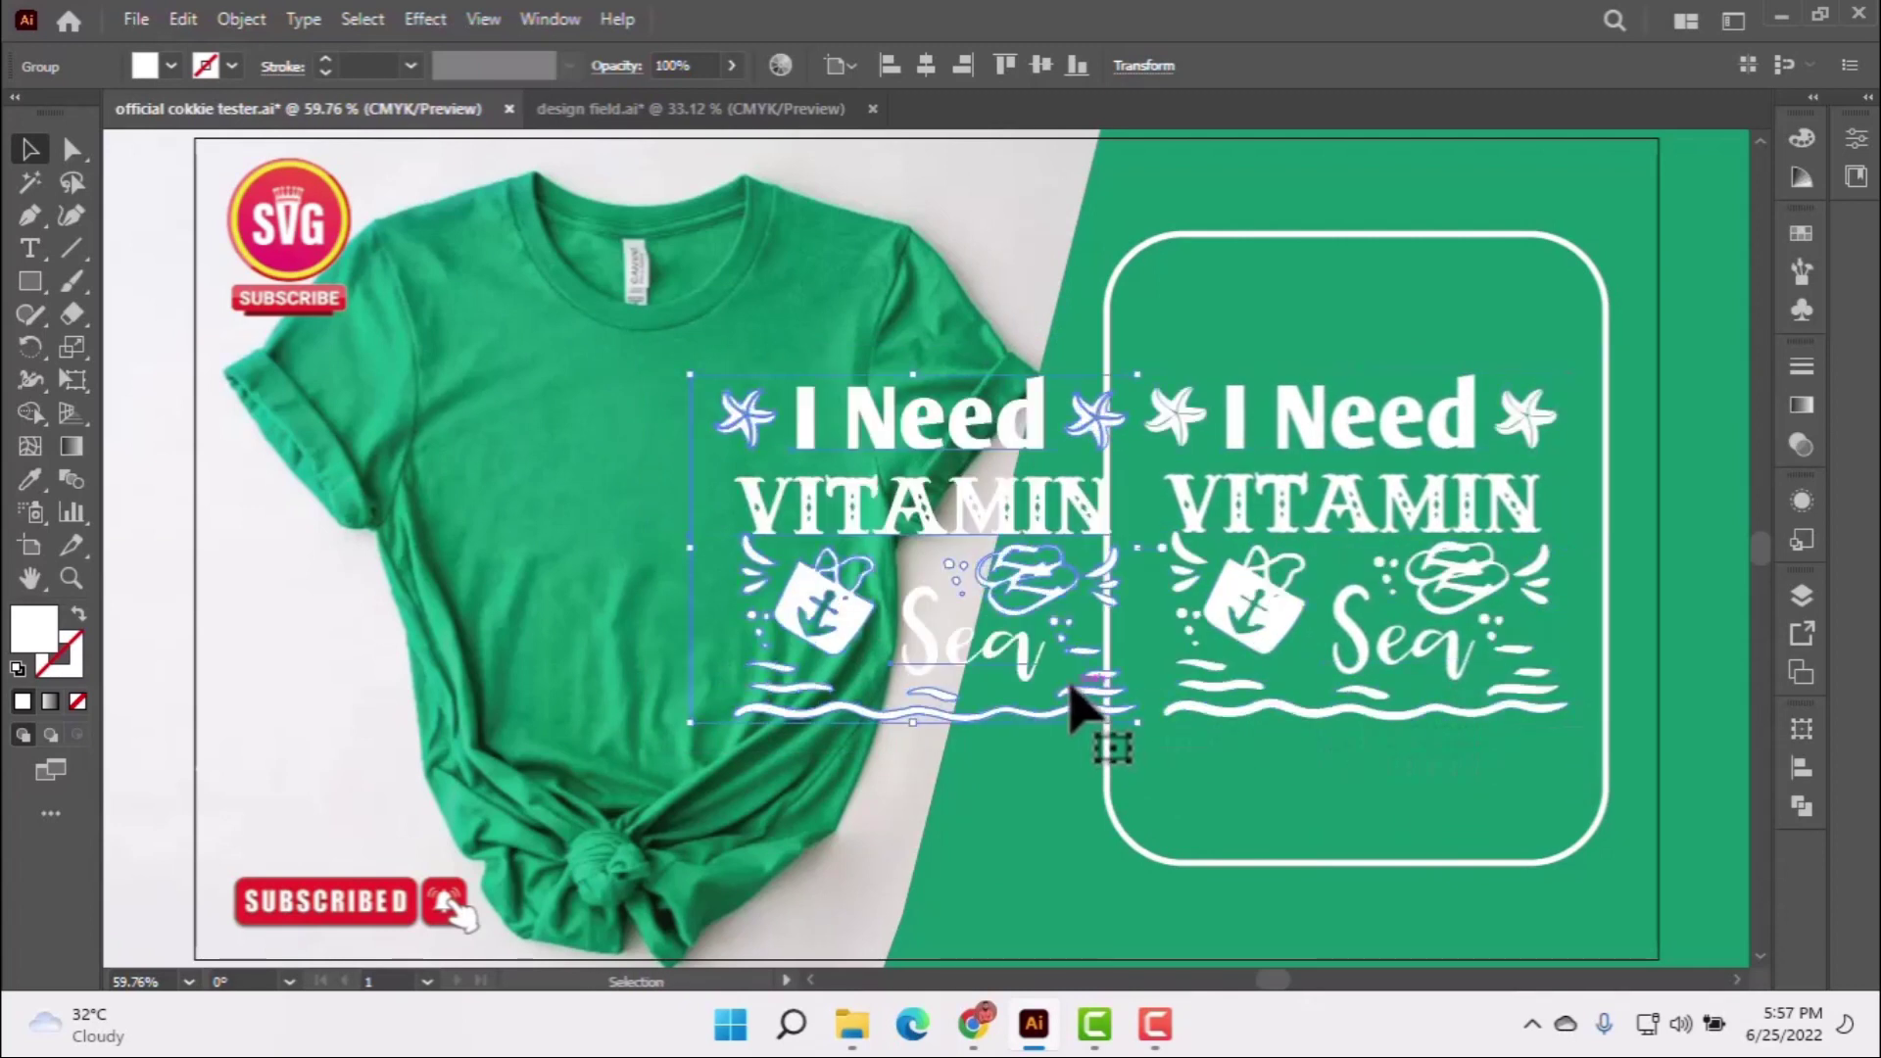
drag(1137, 723, 778, 676)
click(819, 714)
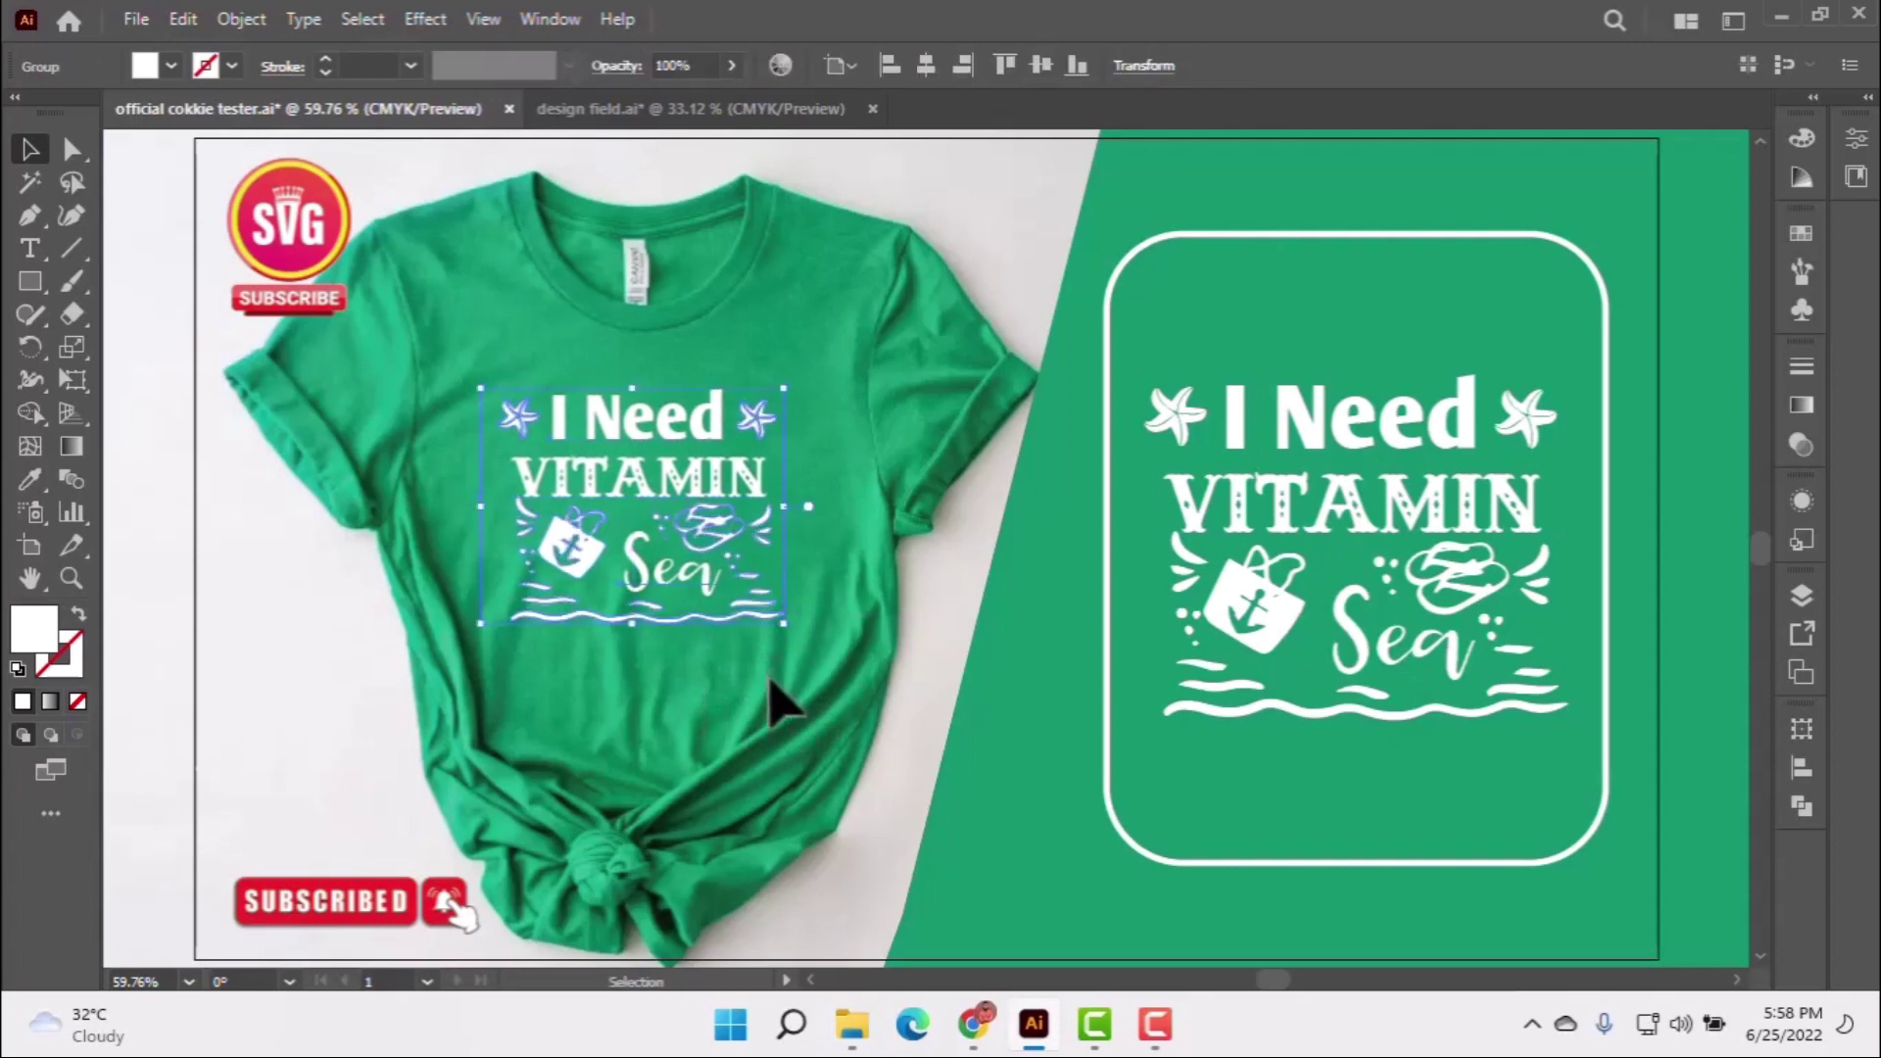
click(801, 688)
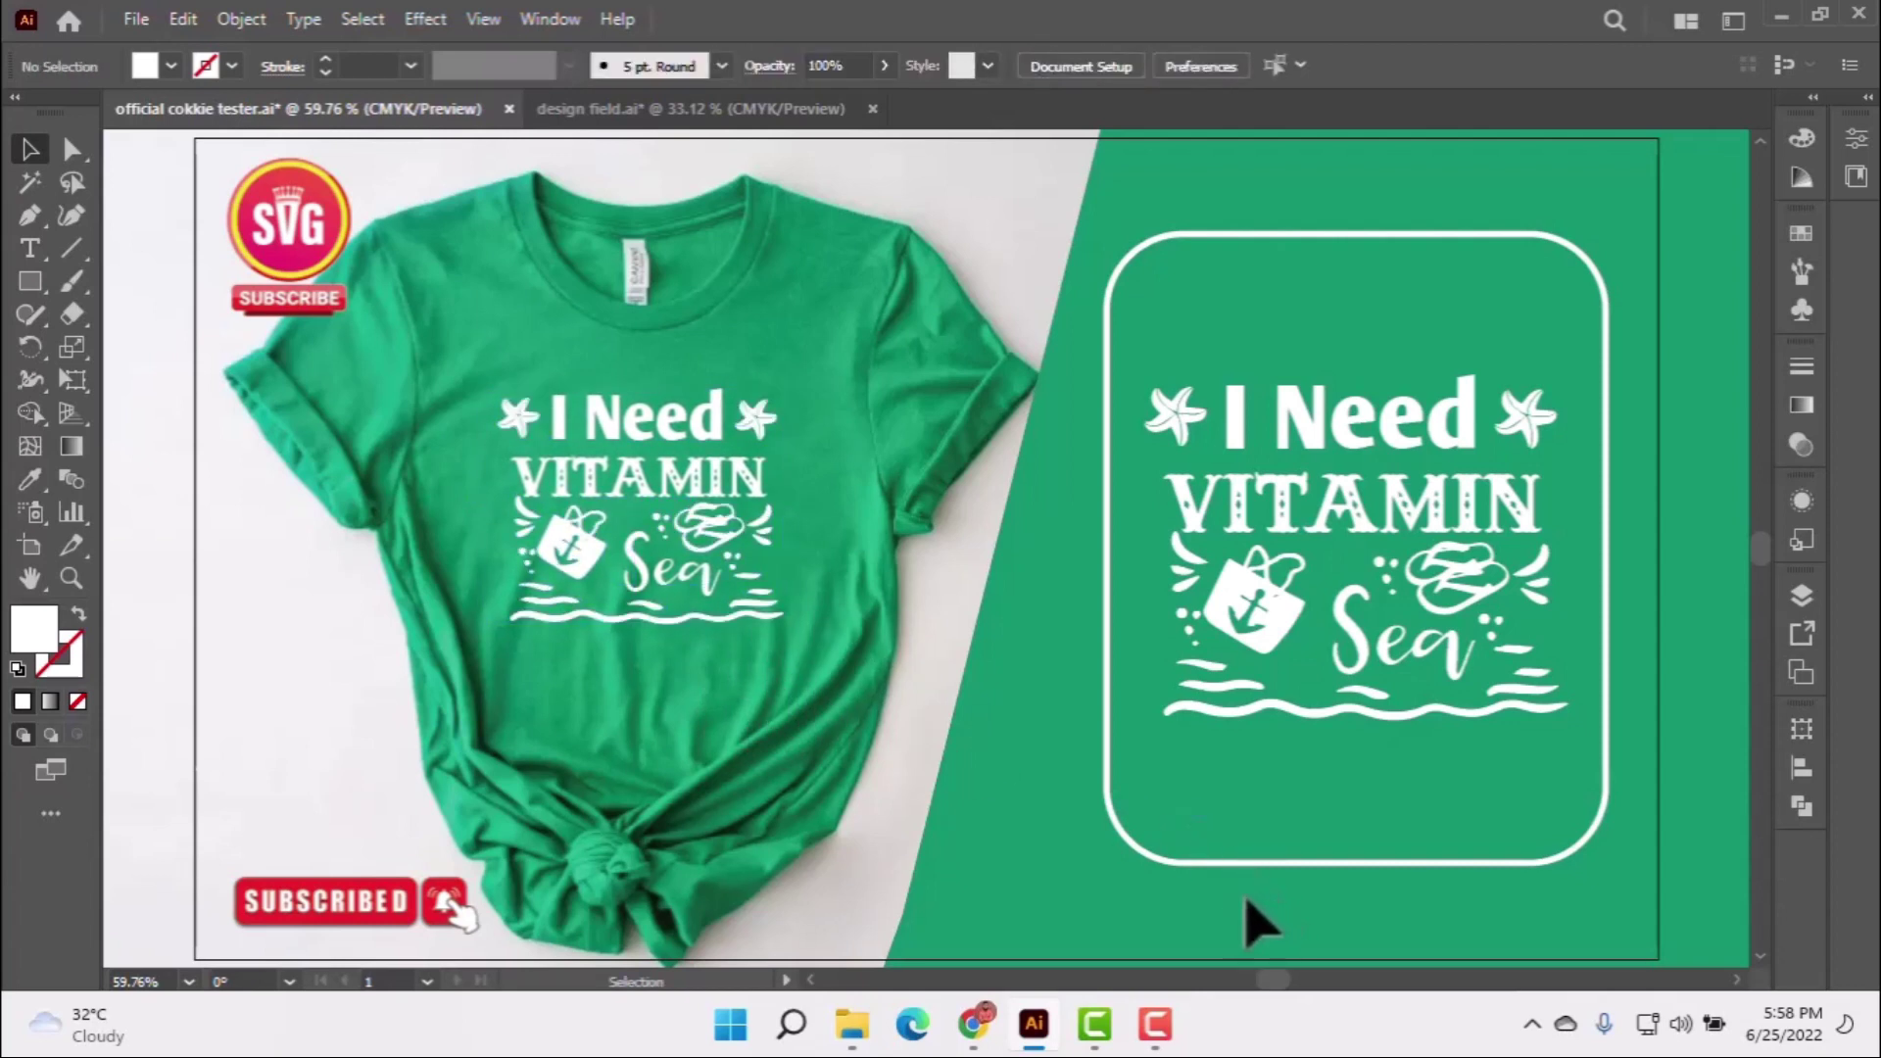